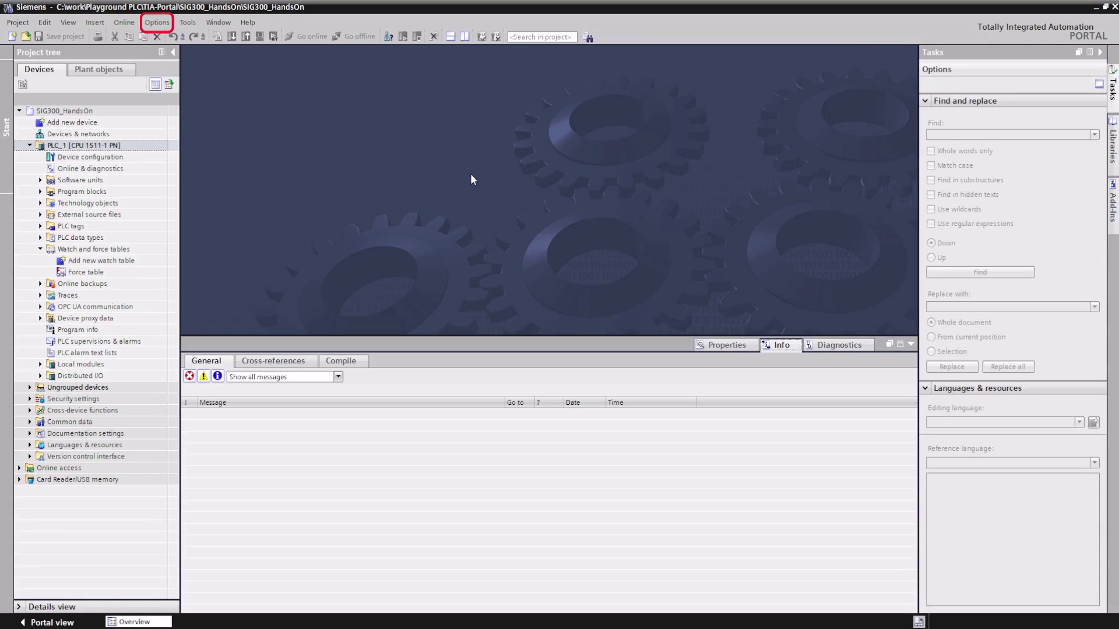
Step: Install the SICK SIG300 GSDML V2.45 file from the pasted sig300-gsd folder path
click(158, 23)
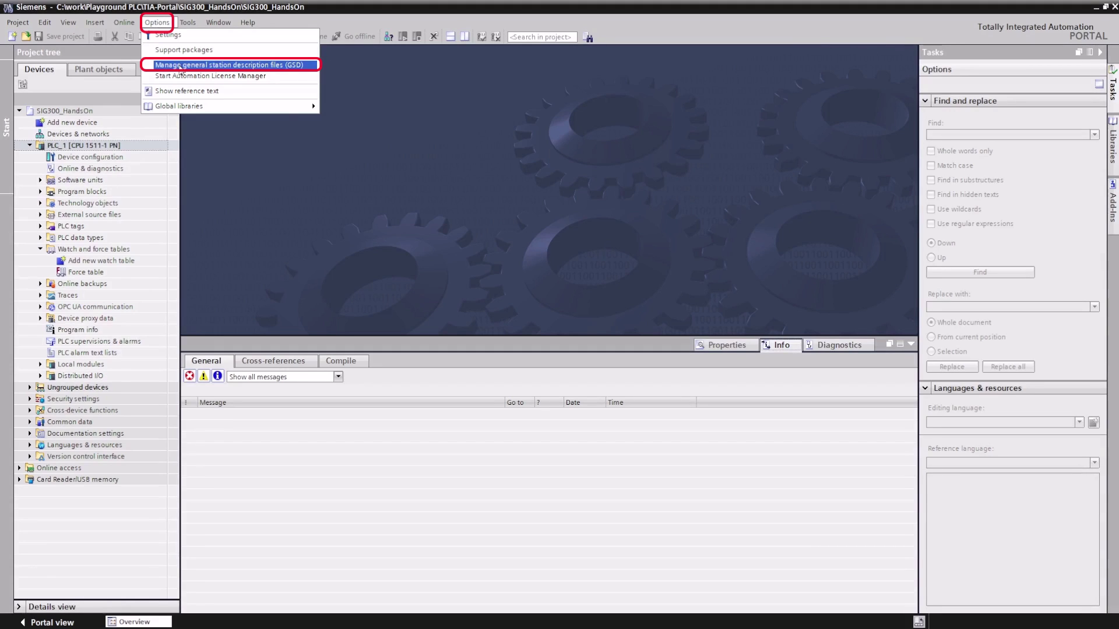
click(180, 67)
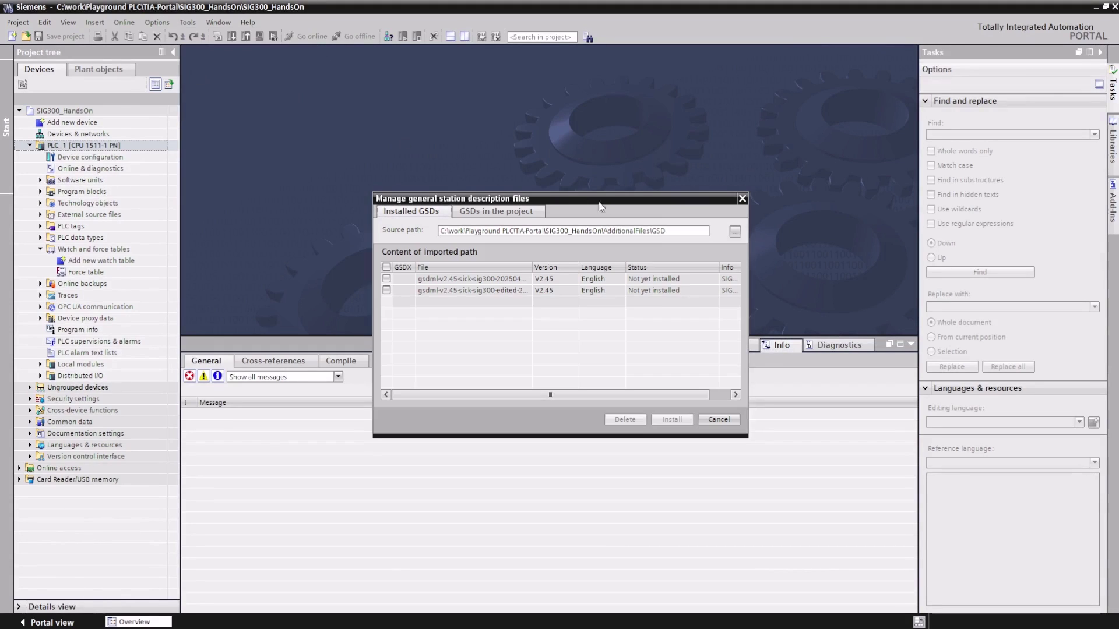
click(664, 231)
drag(664, 231, 440, 231)
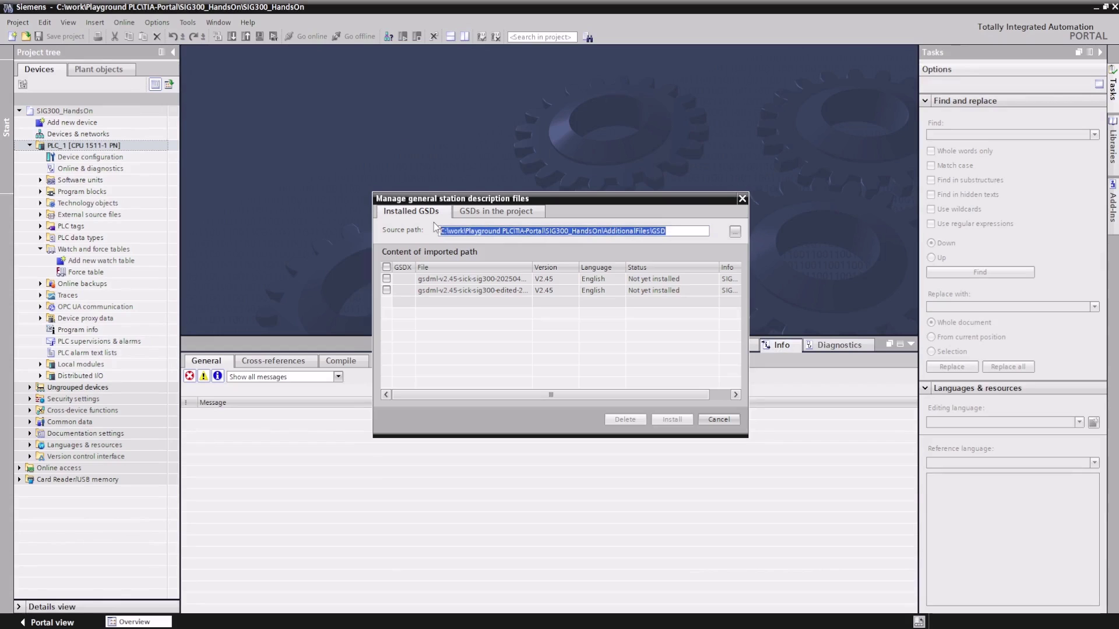
text(C:\Users\verdean\Downloads\sig300-gsd)
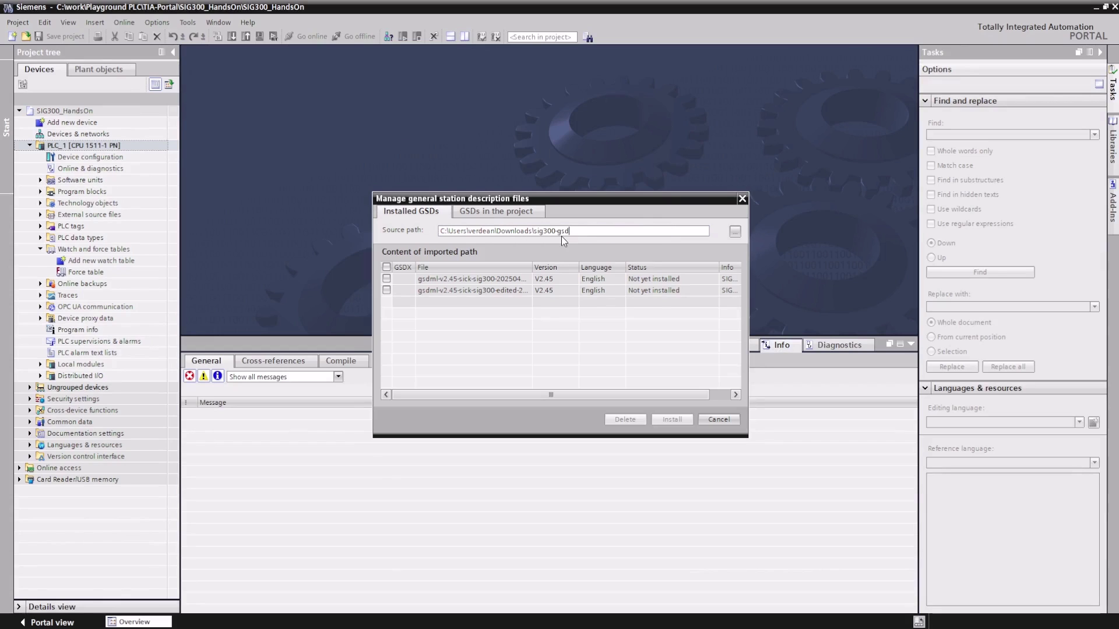
click(386, 278)
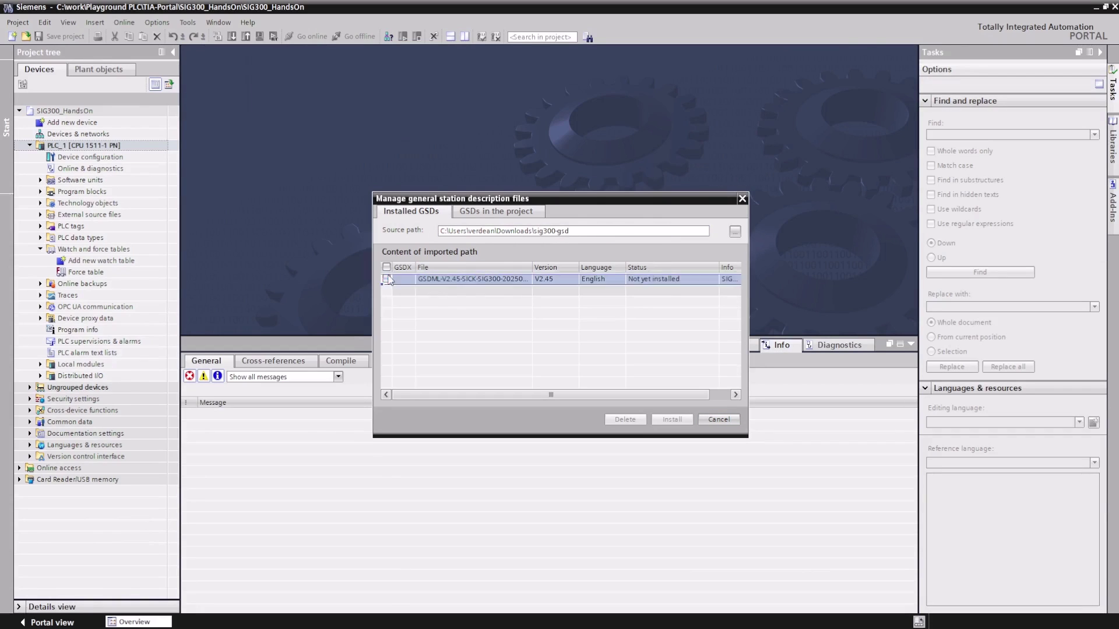
click(680, 420)
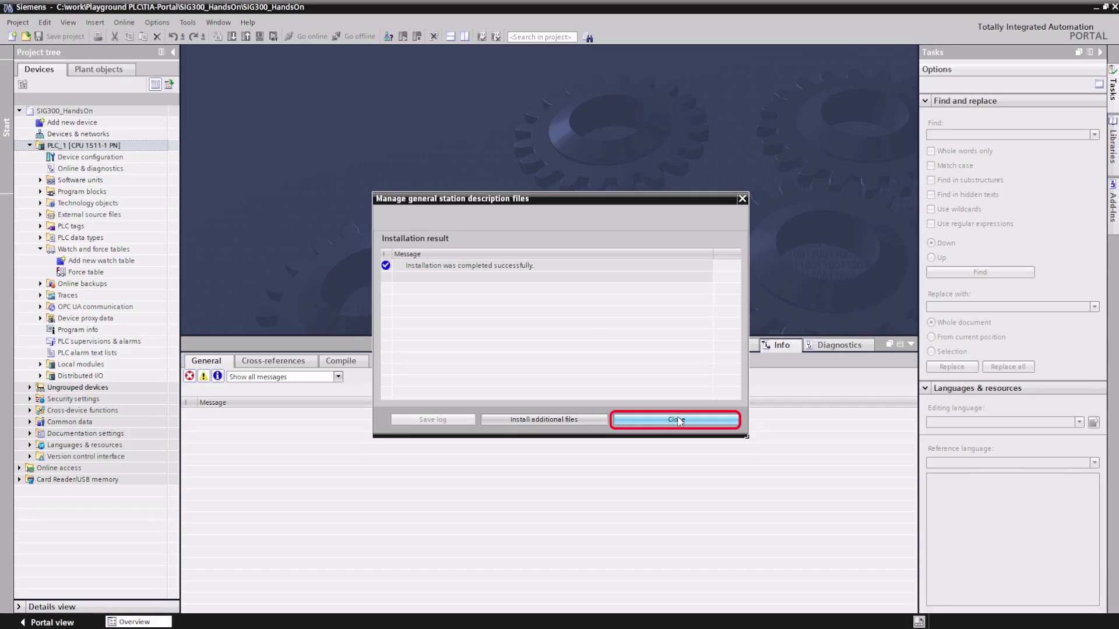
Step: Close the installation result and show PLC_1's device configuration in Network view
click(677, 420)
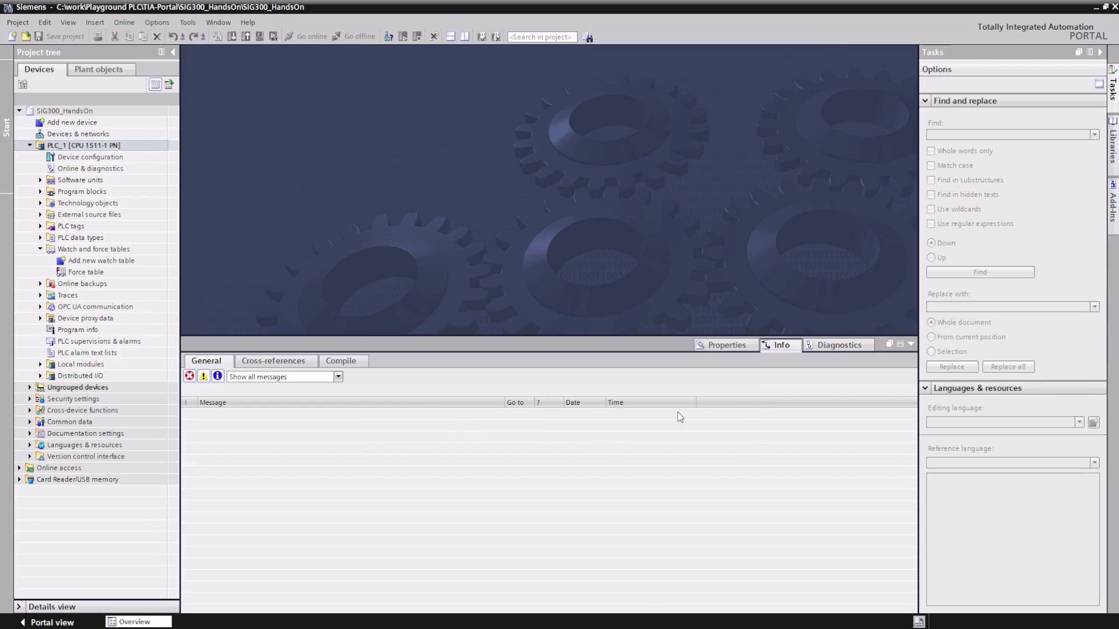
double_click(130, 158)
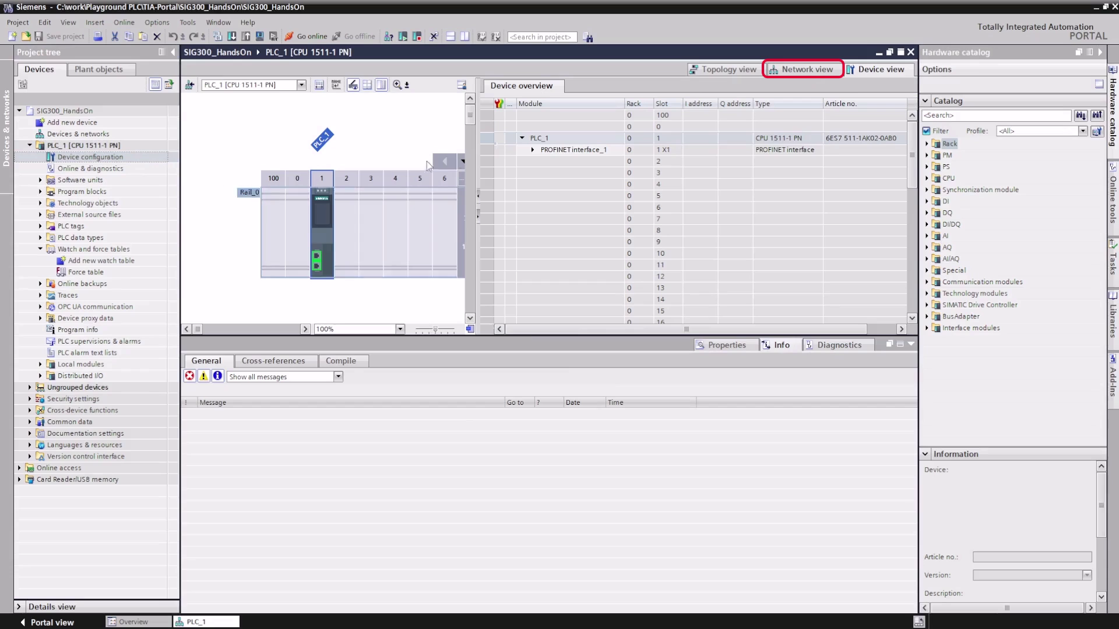
click(793, 73)
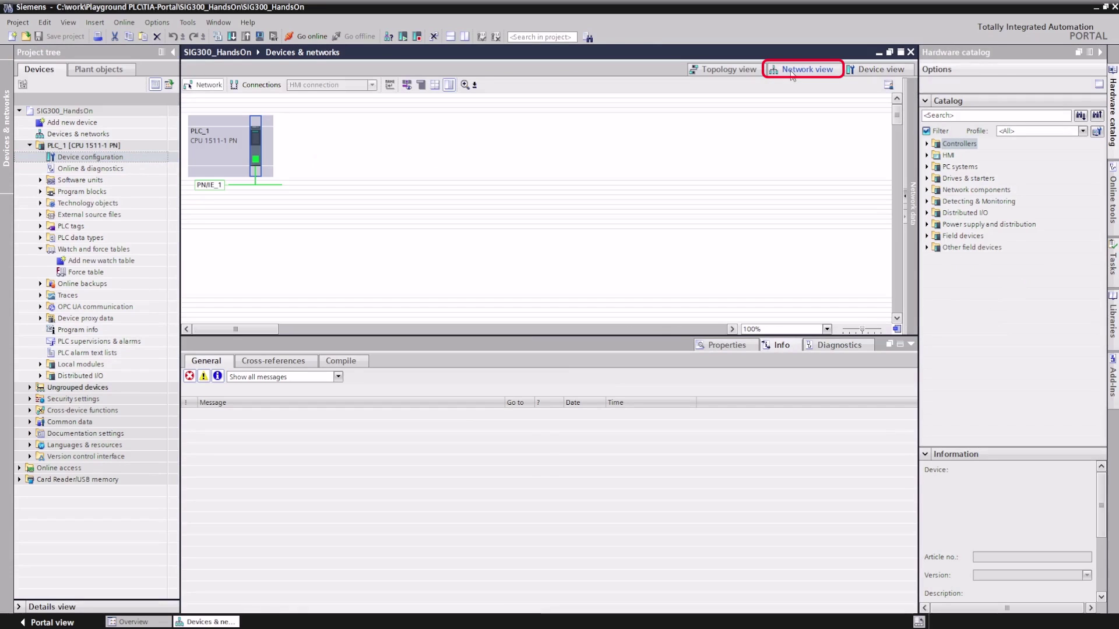
Step: Find SIG300 under Other field devices > PROFINET IO > Gateway > SICK AG > SIG in the catalog
click(927, 247)
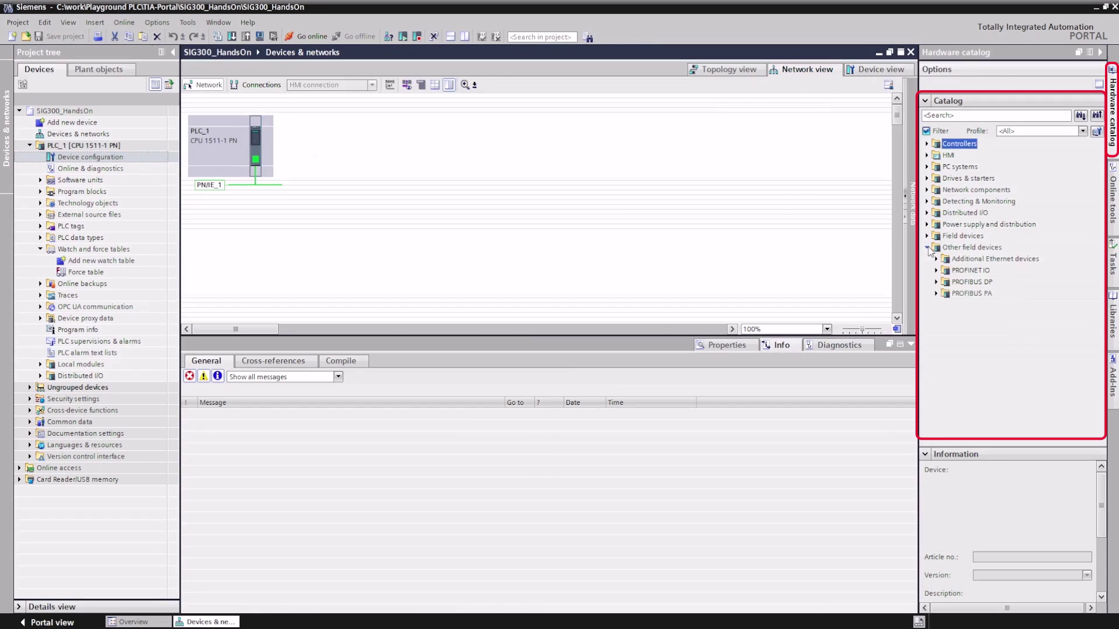
click(936, 271)
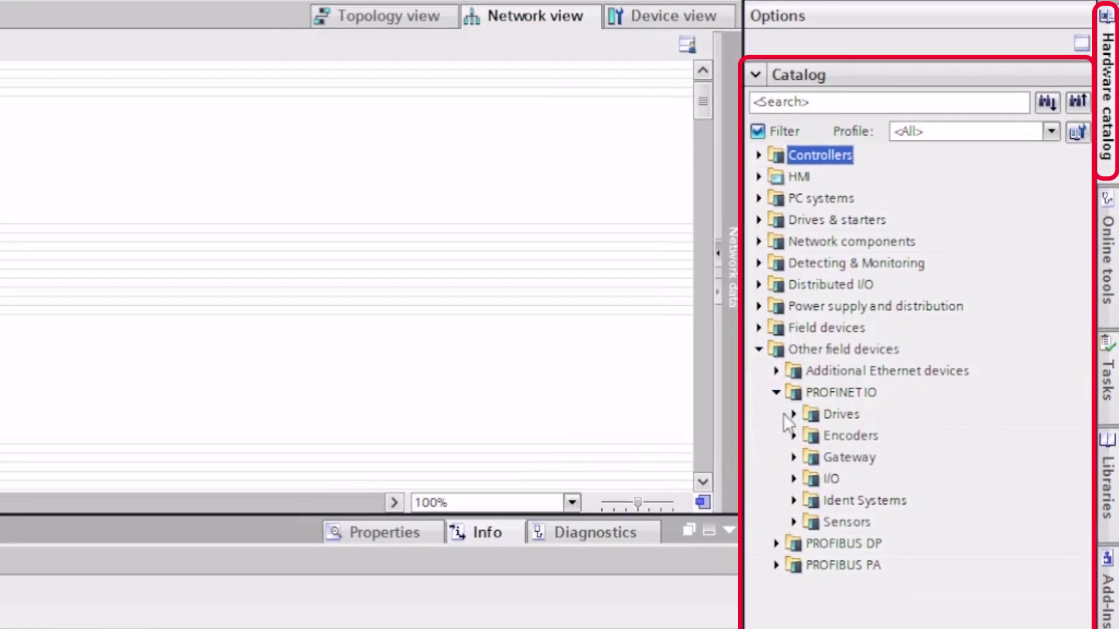
click(790, 460)
click(808, 482)
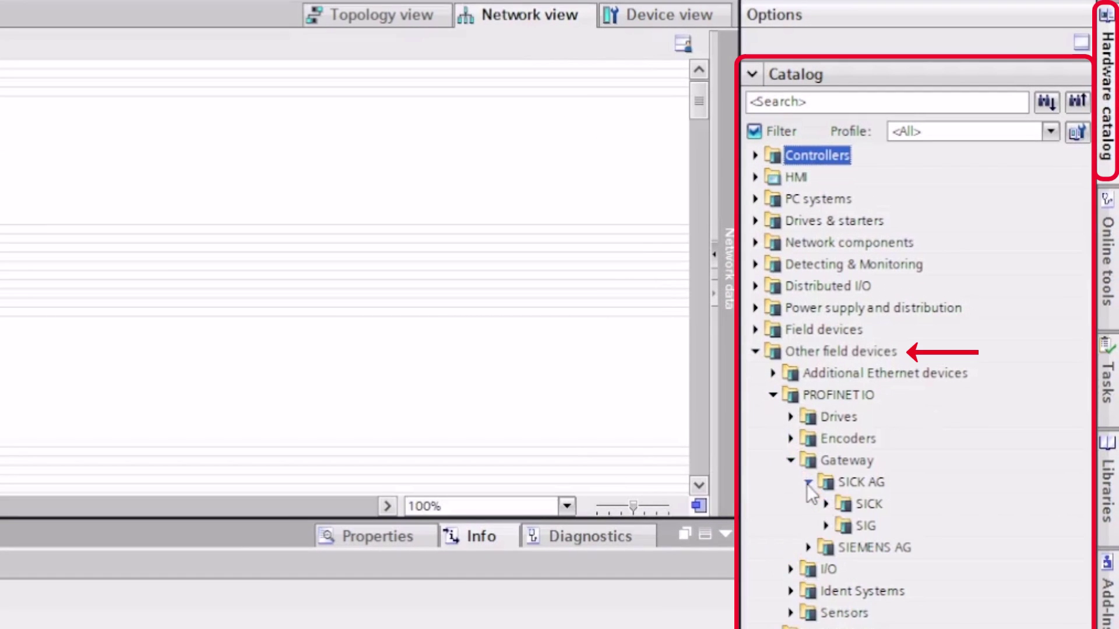
click(825, 523)
click(875, 546)
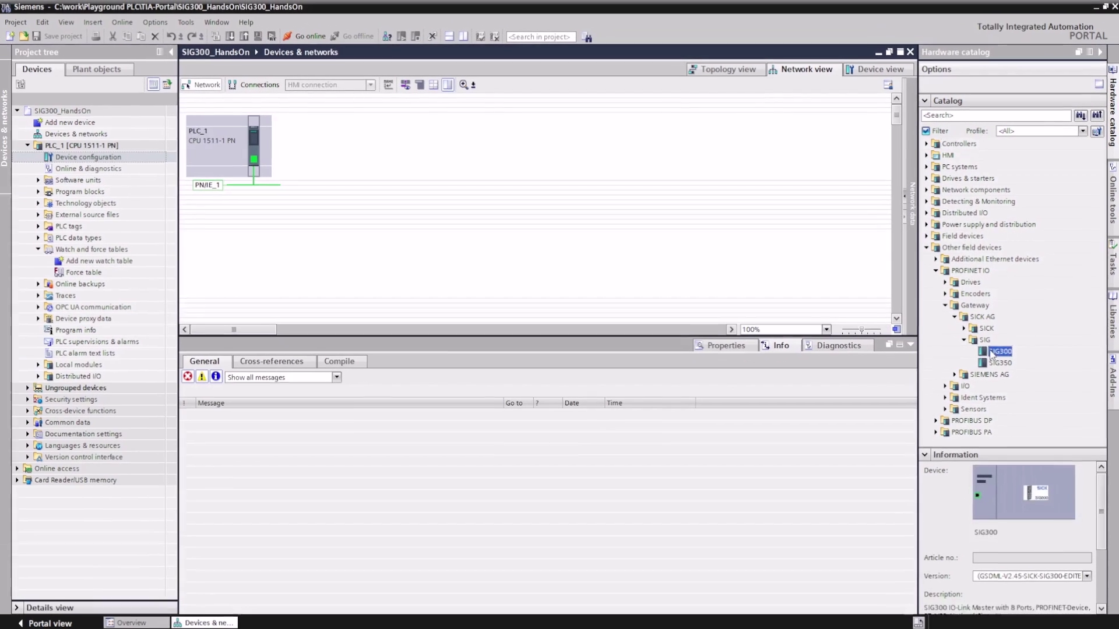
Step: Choose the dated SIG300 GSDML version, place a SIG300 beside PLC_1, and connect their ports
click(1043, 576)
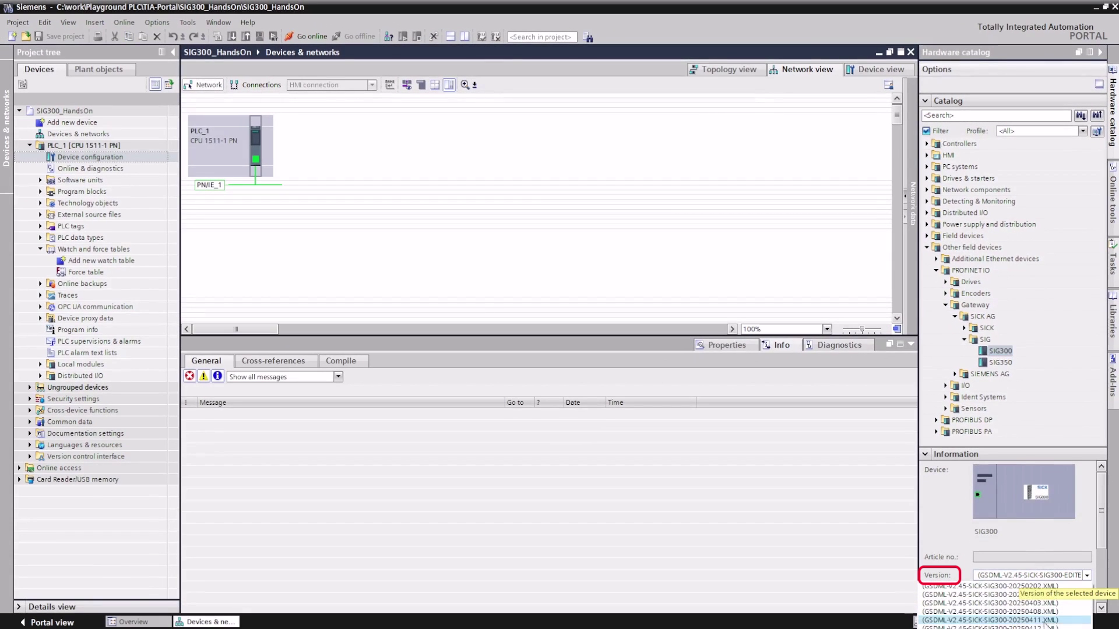
click(989, 587)
drag(997, 352, 400, 140)
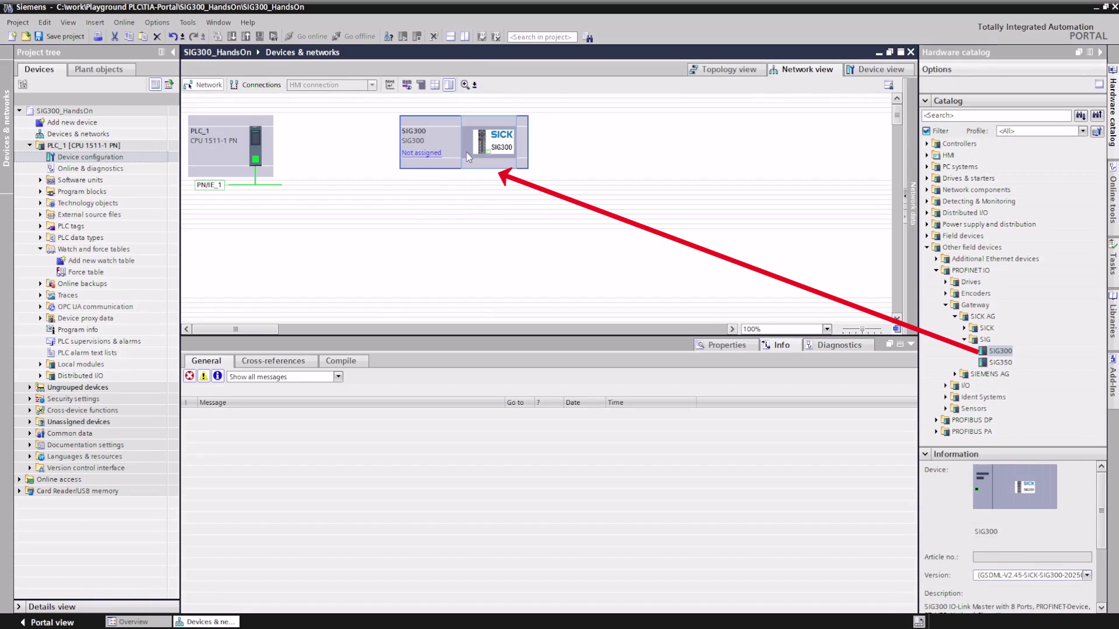
drag(488, 150, 255, 159)
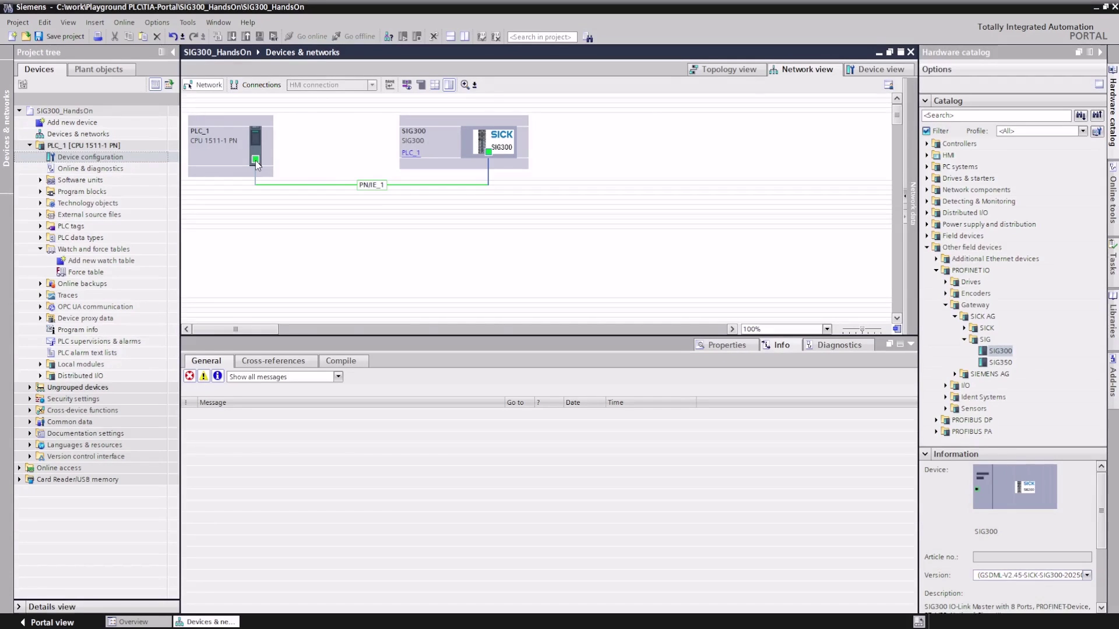
Step: In the SIG300 device view, insert IO-Link 32I / 0O + PQI into the first IO-Link Master port
click(437, 138)
double_click(437, 138)
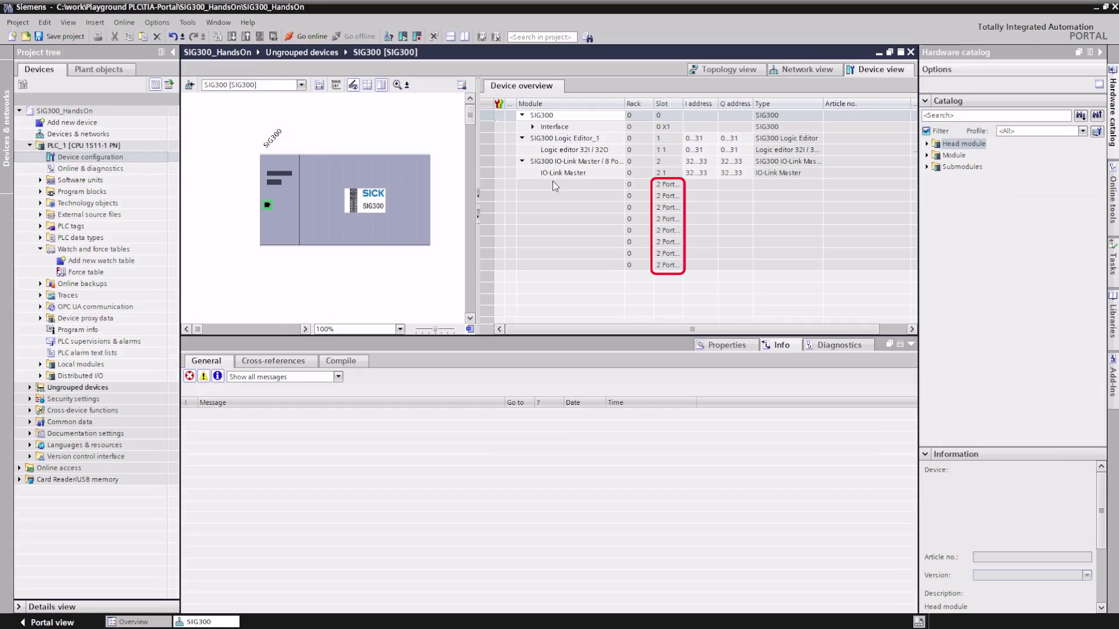
click(554, 184)
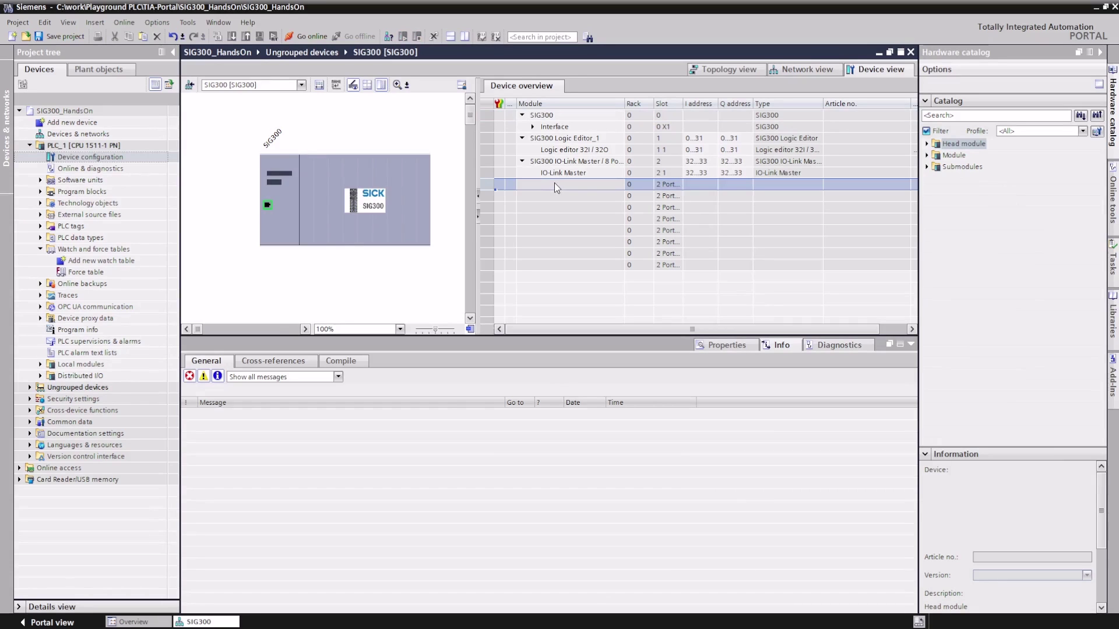
click(926, 167)
click(936, 178)
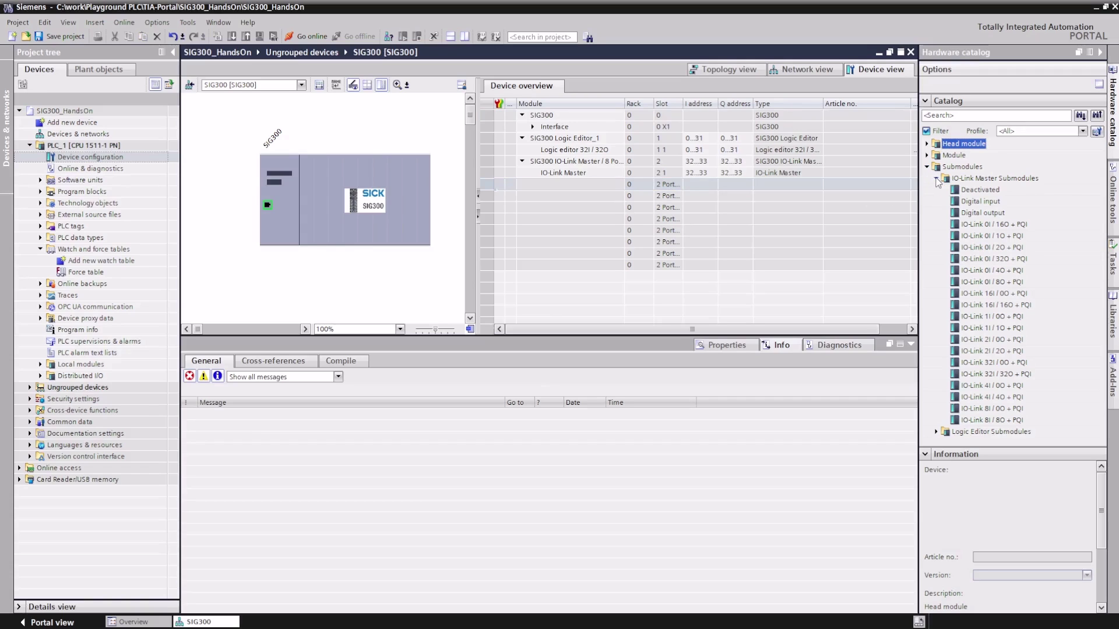
click(1002, 366)
double_click(1001, 363)
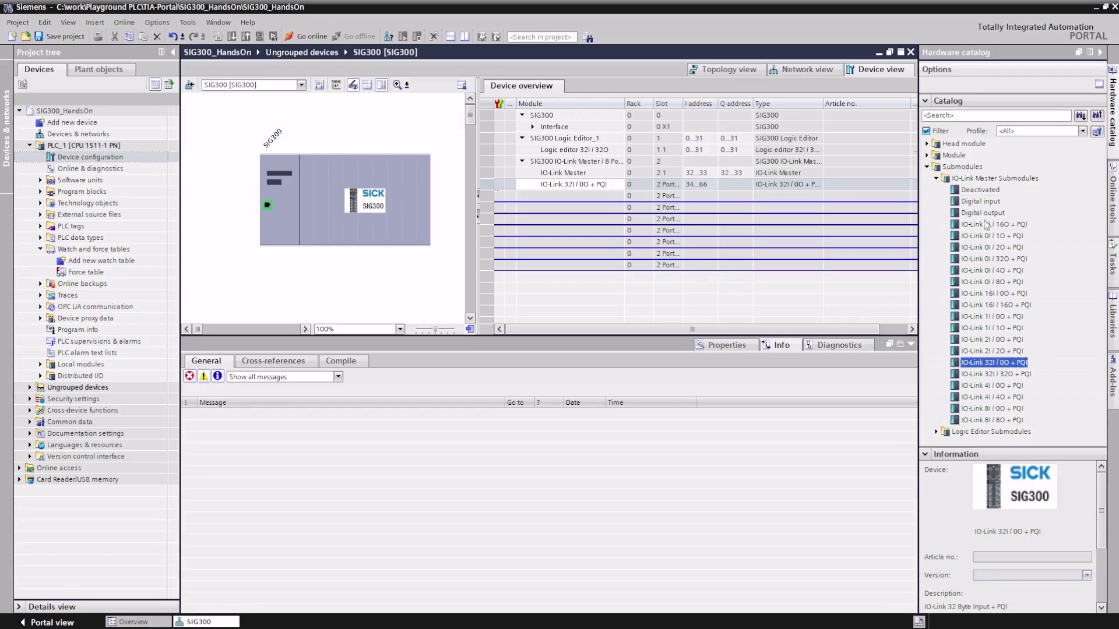
Step: Fill the seven empty SIG300 port rows with Deactivated submodules, Deactivated through Deactivated_6
click(981, 190)
double_click(982, 190)
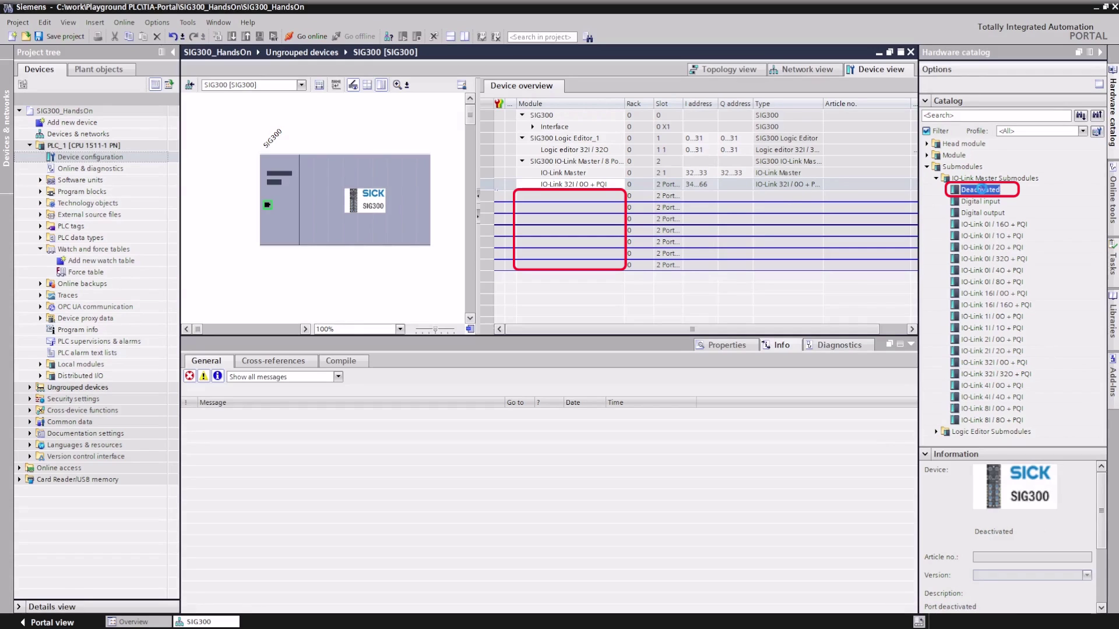
double_click(981, 190)
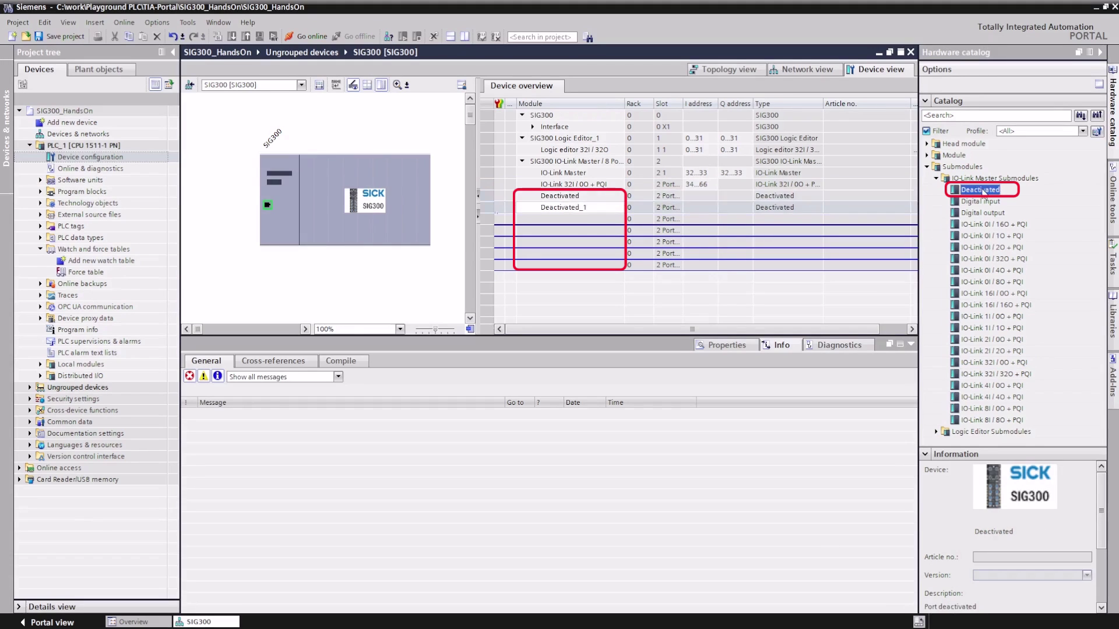
double_click(981, 191)
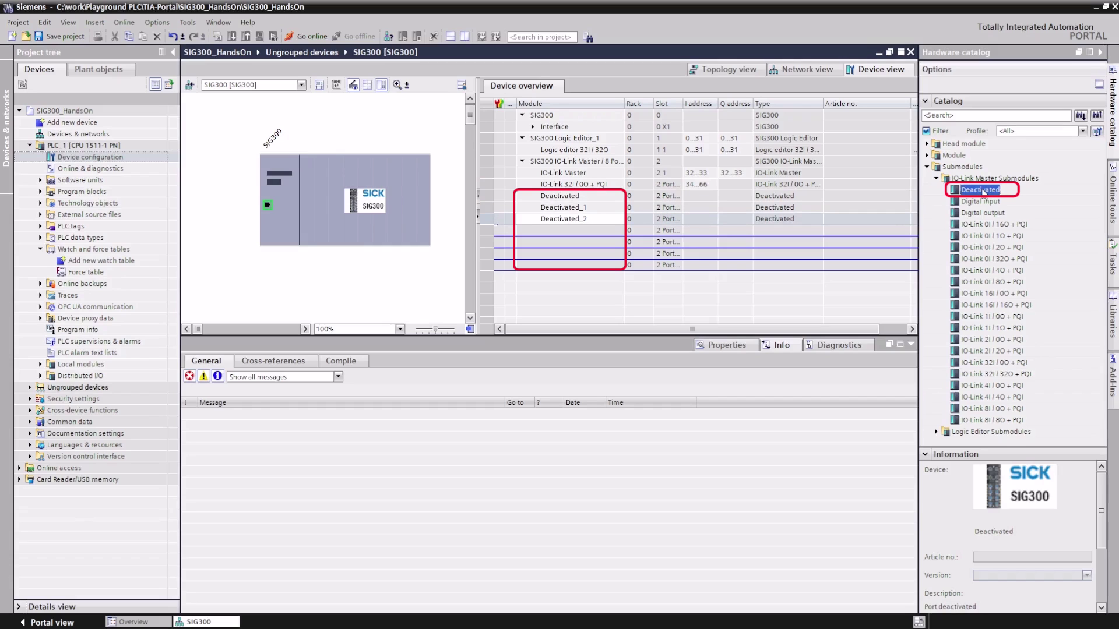
double_click(981, 191)
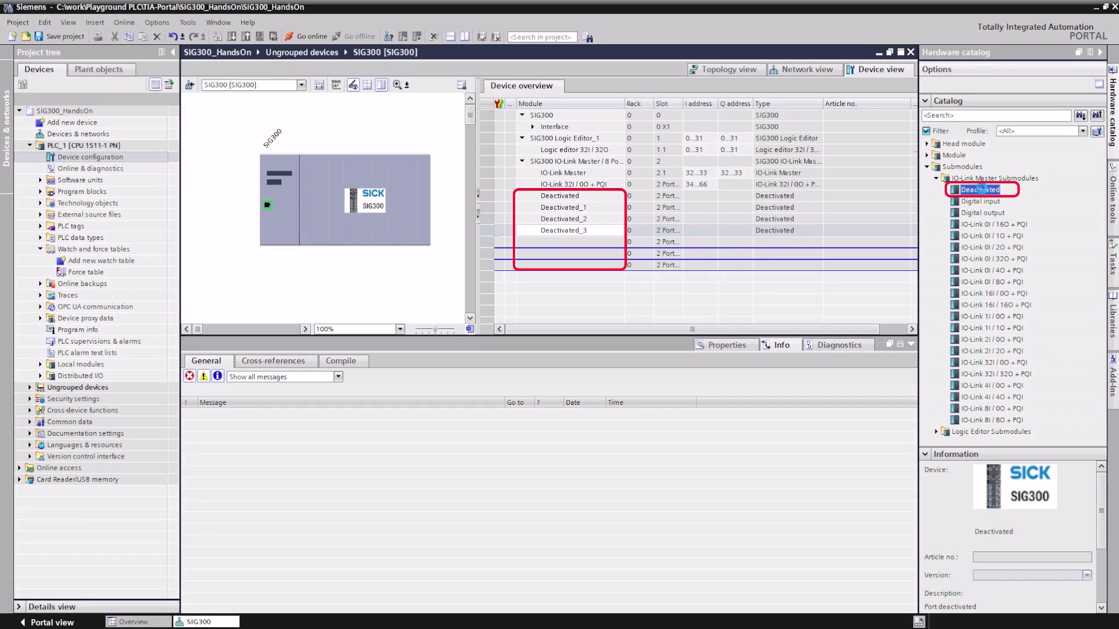
double_click(982, 190)
double_click(981, 190)
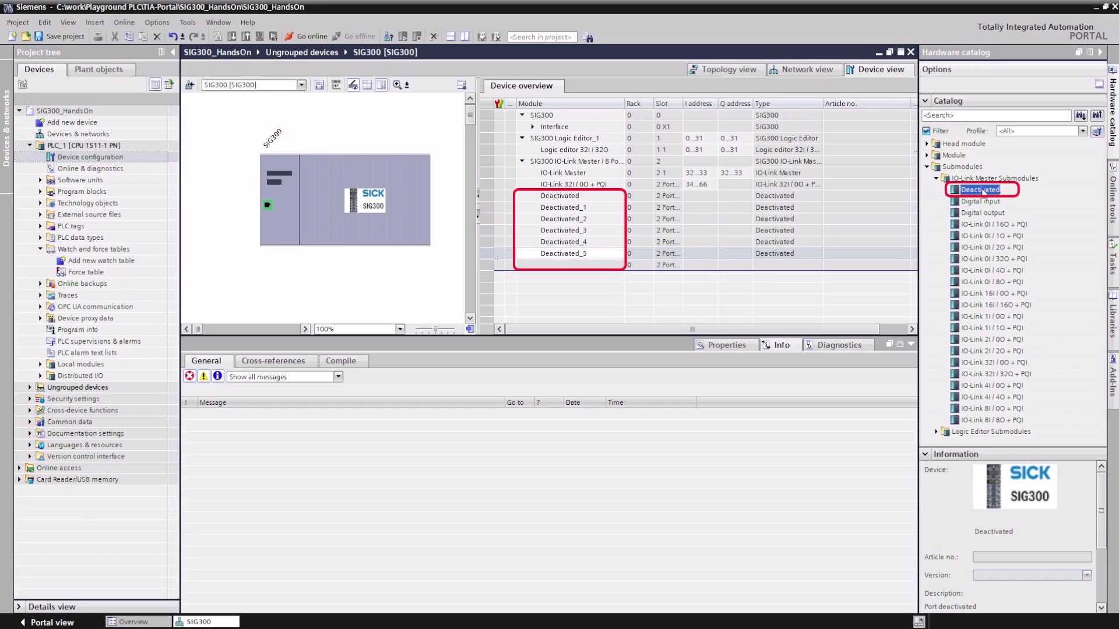
double_click(981, 191)
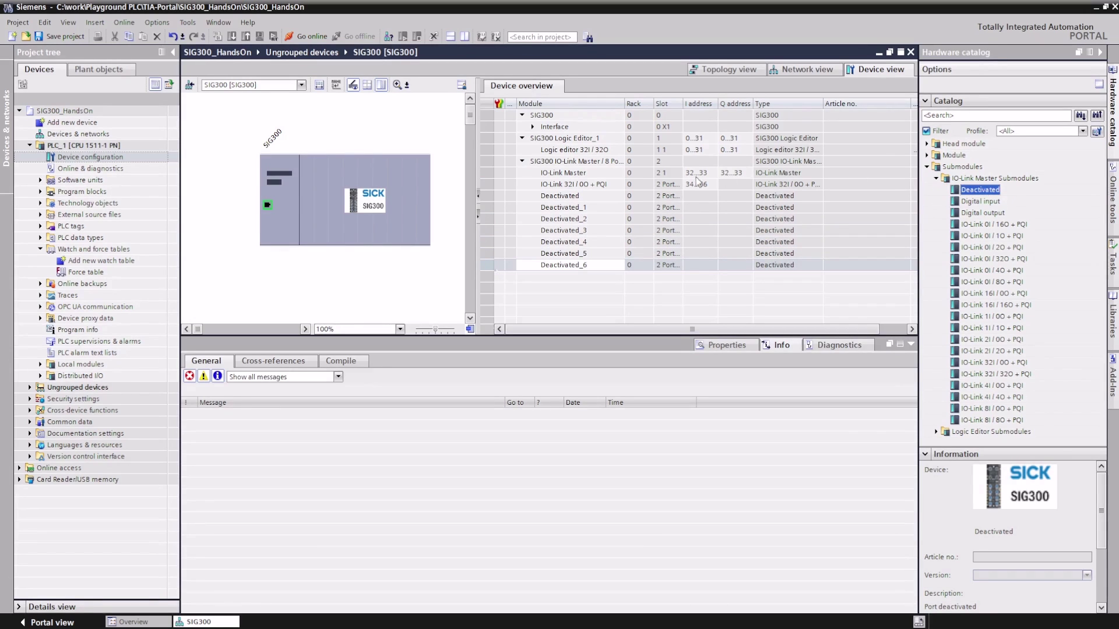
Step: Show the first IO-Link port's properties and set pin 2 to digital input
click(586, 187)
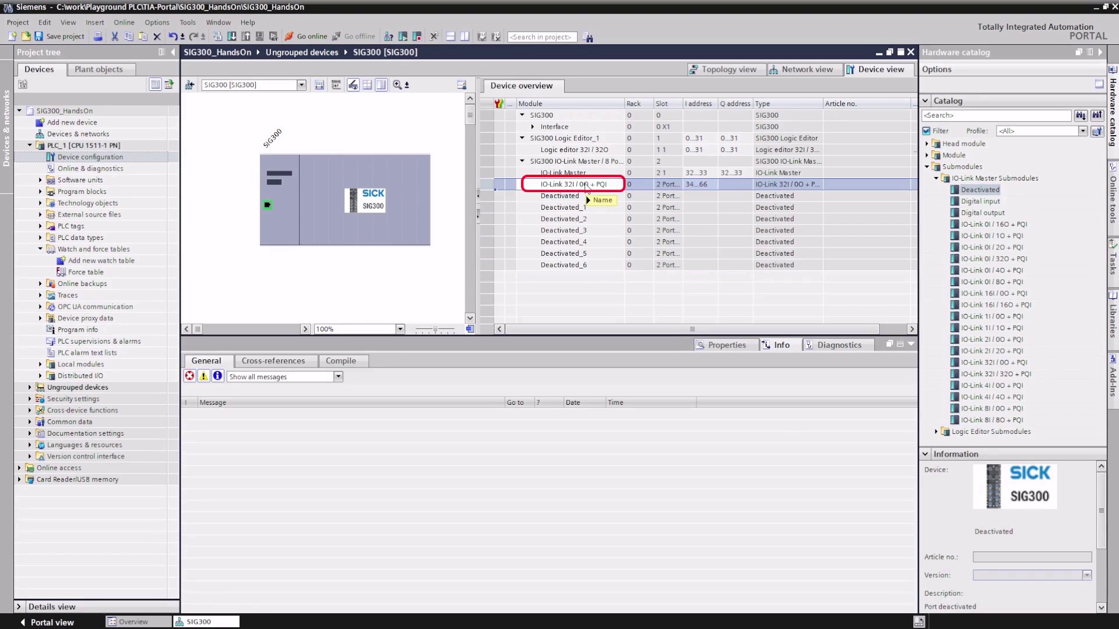
click(714, 347)
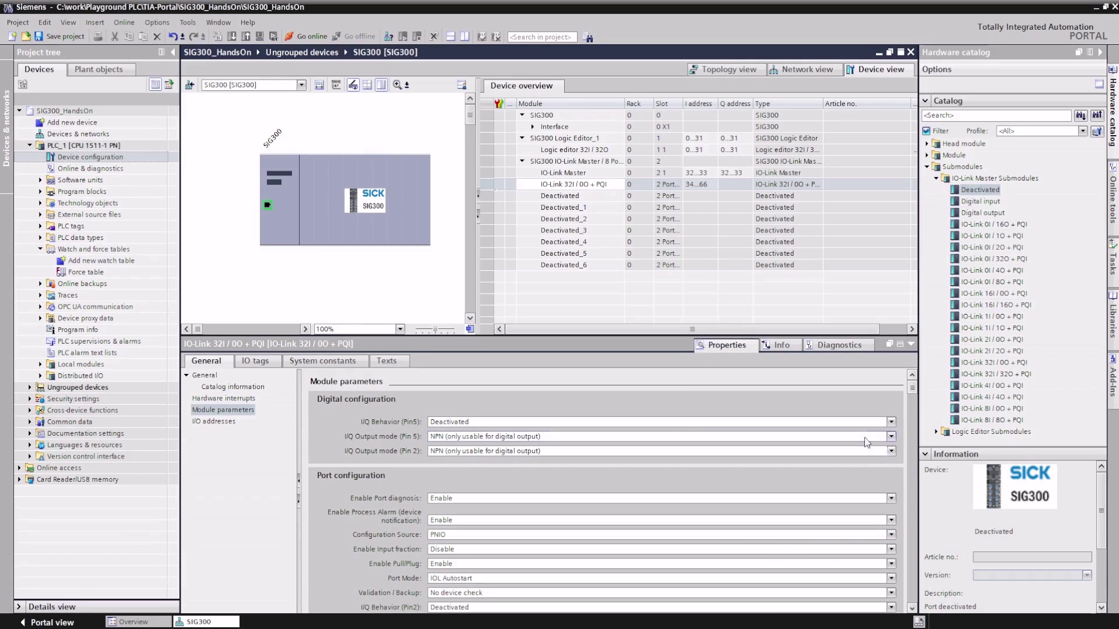
drag(912, 393, 766, 459)
click(479, 485)
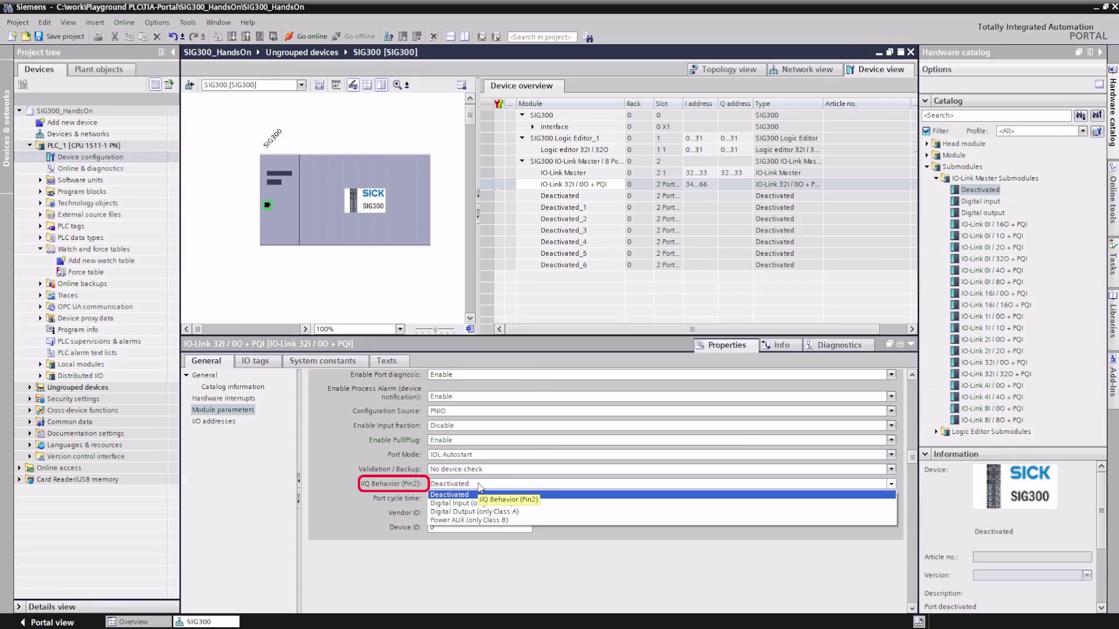
click(480, 504)
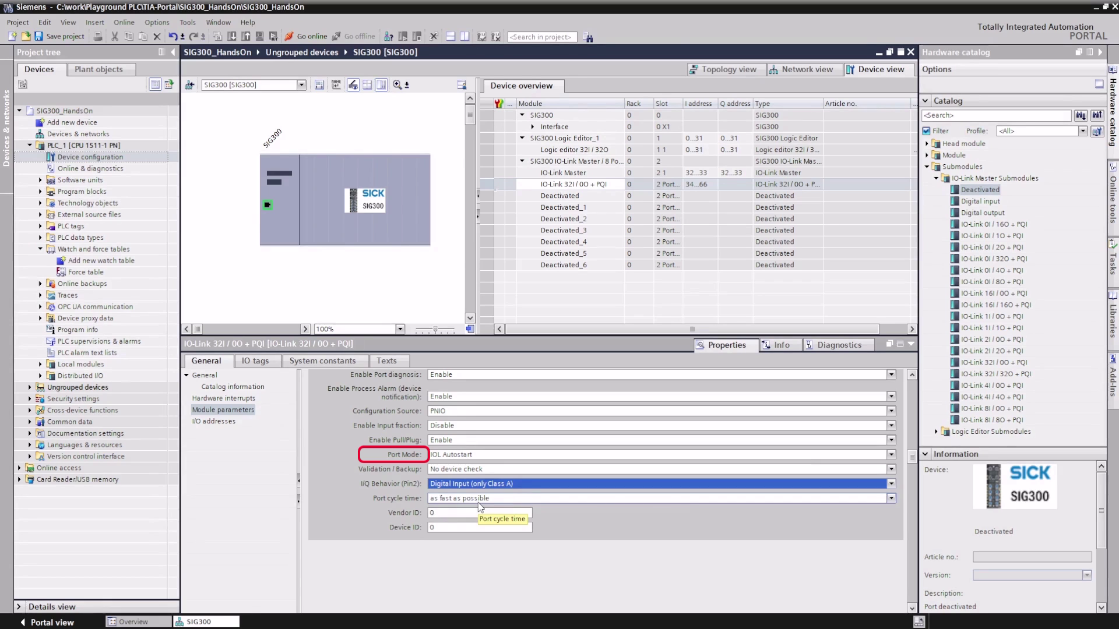
Step: Set Port Mode IOL Manual, Type compatible V1.1 Backup + Restore, Vendor ID 26, Device ID 8389366
click(459, 457)
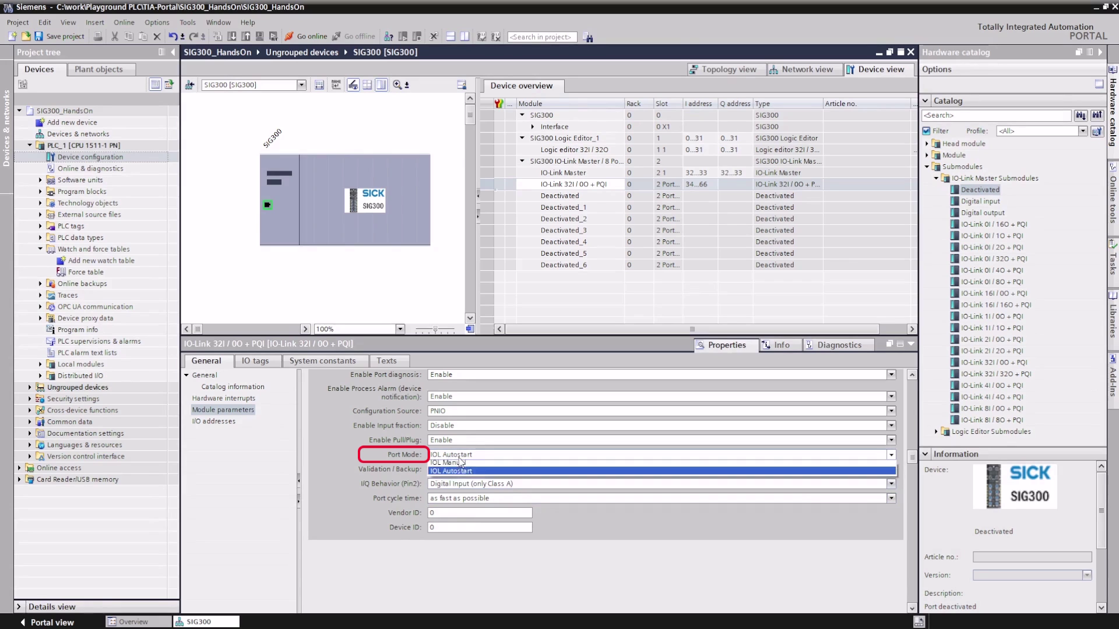
click(461, 463)
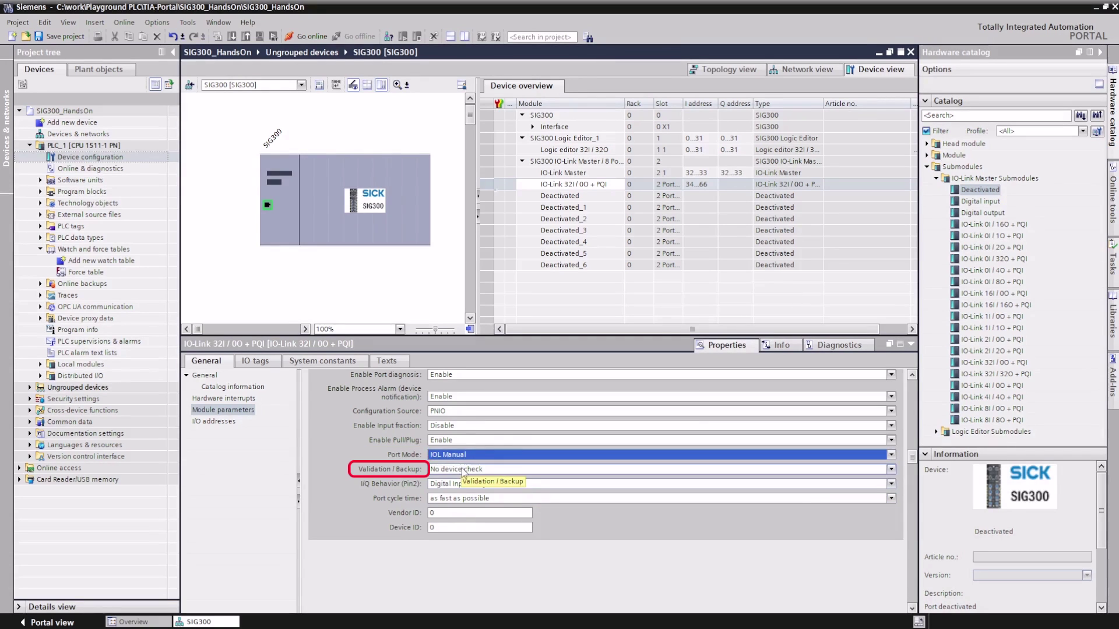
click(463, 471)
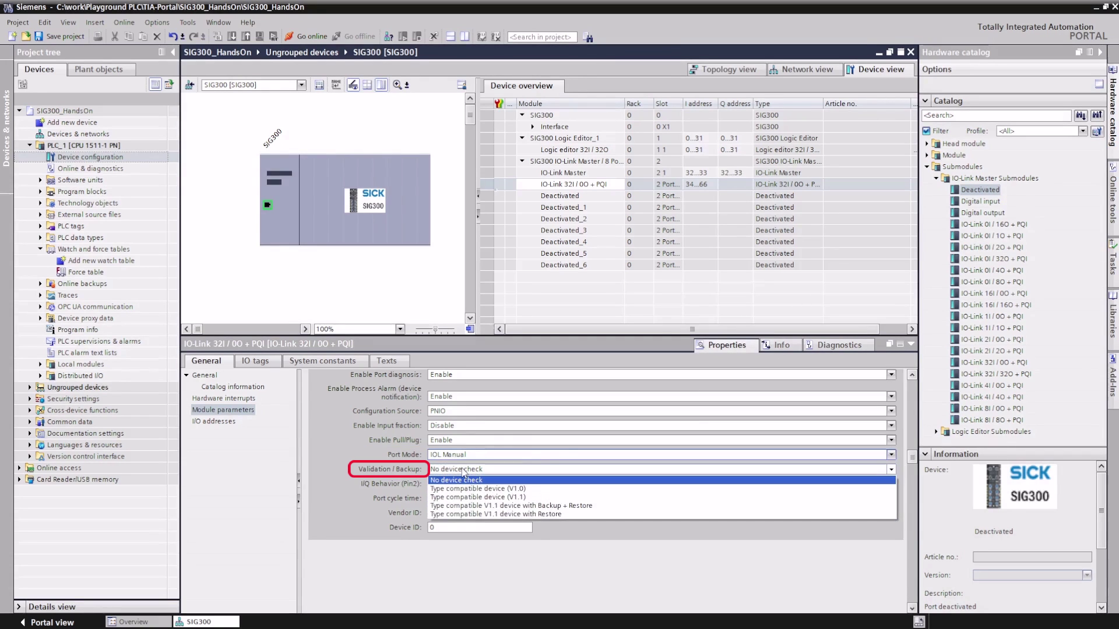
click(477, 506)
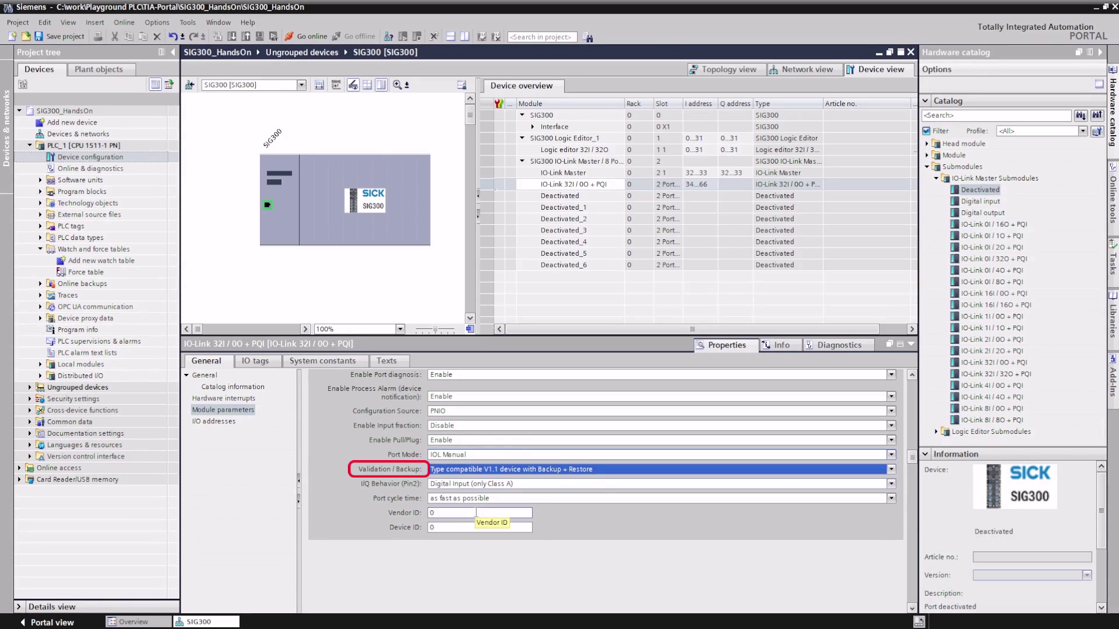
click(476, 512)
key(BackSpace)
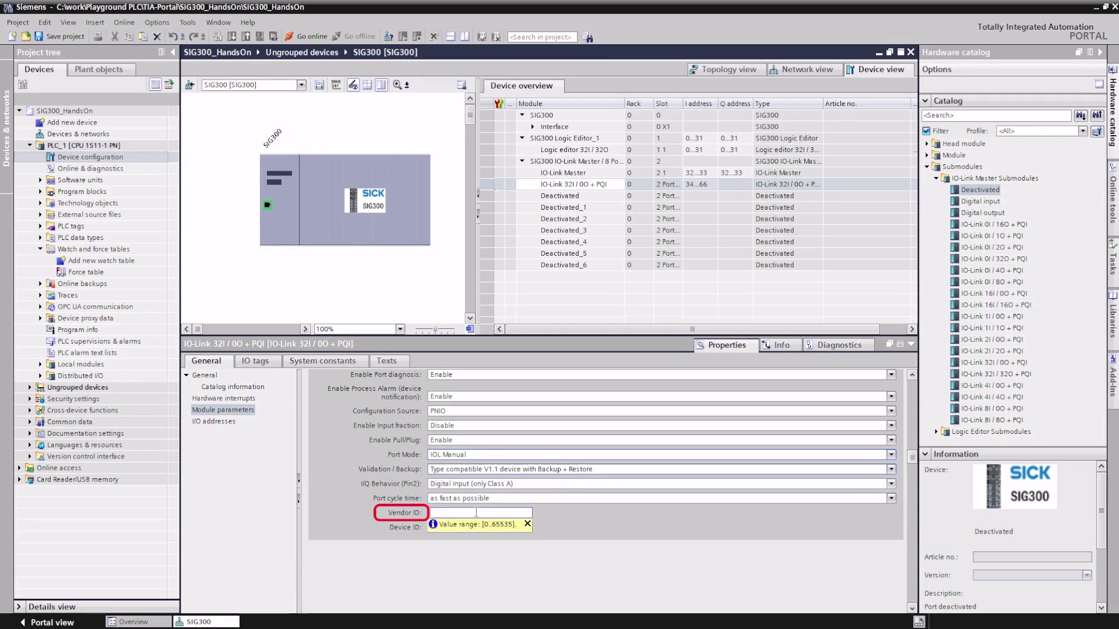
text(26)
key(Tab)
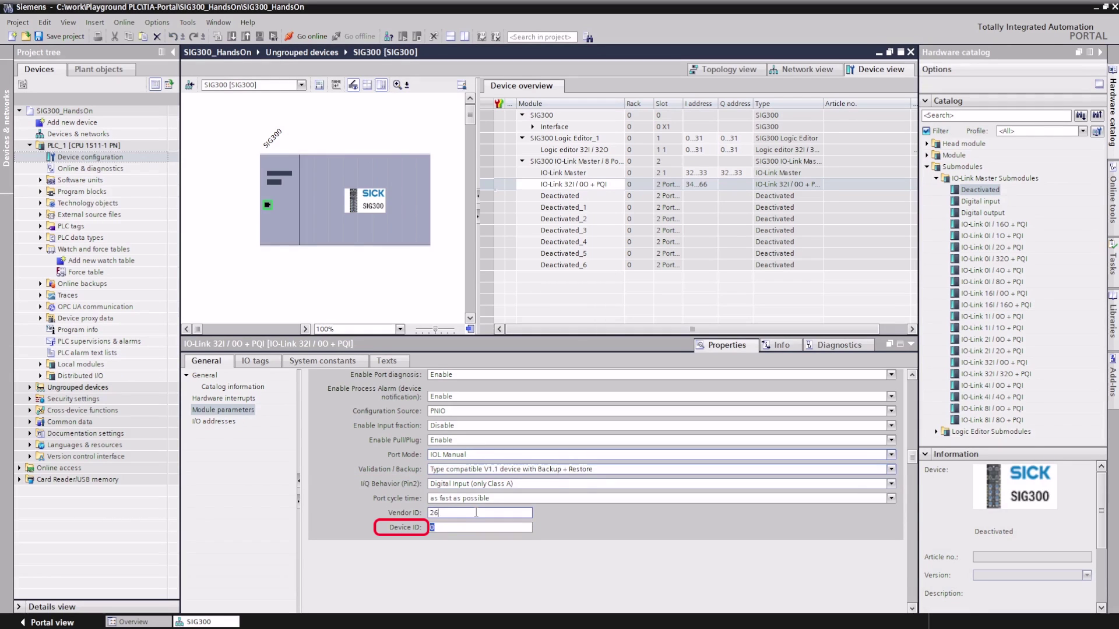
text(83)
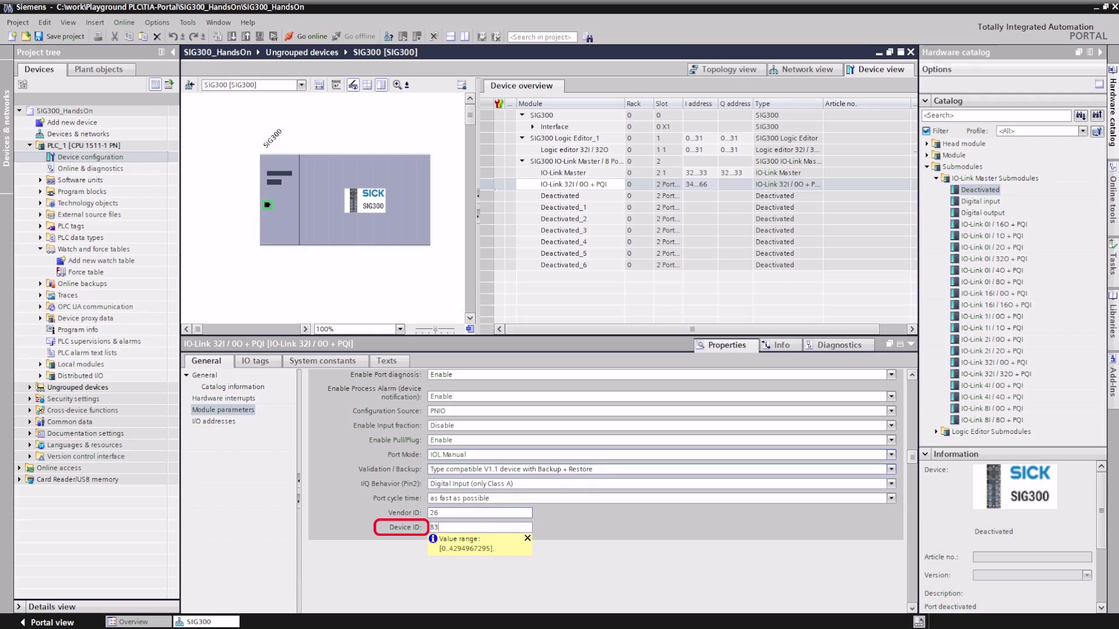
text(89366)
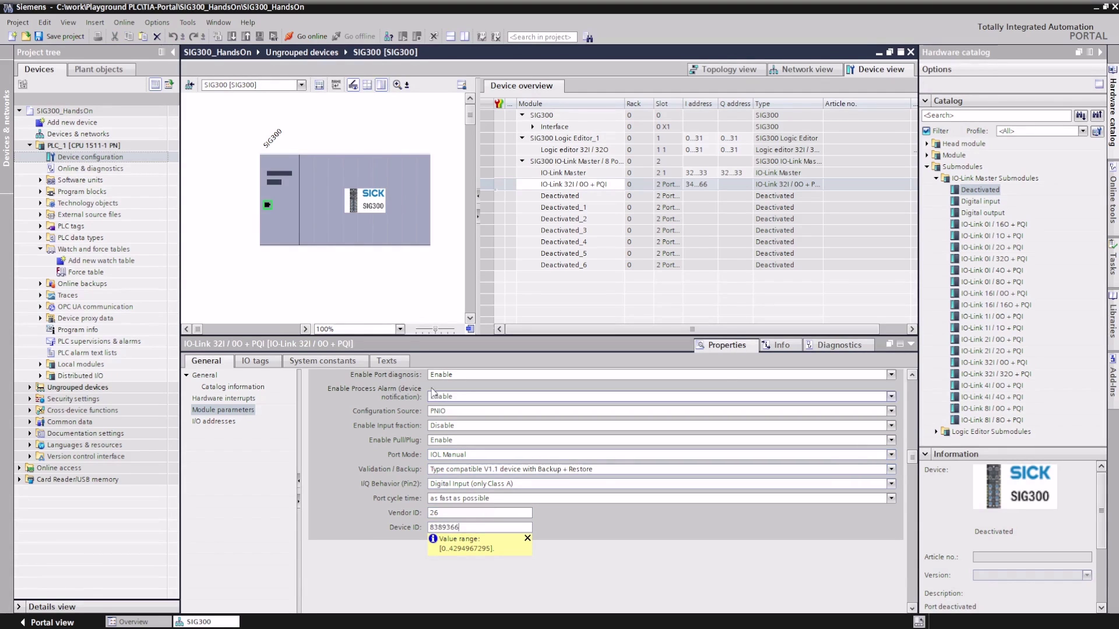
Step: Set the SIG300 IP address to 192.168.1.42 and its PROFINET device name manually to mysig300
click(334, 230)
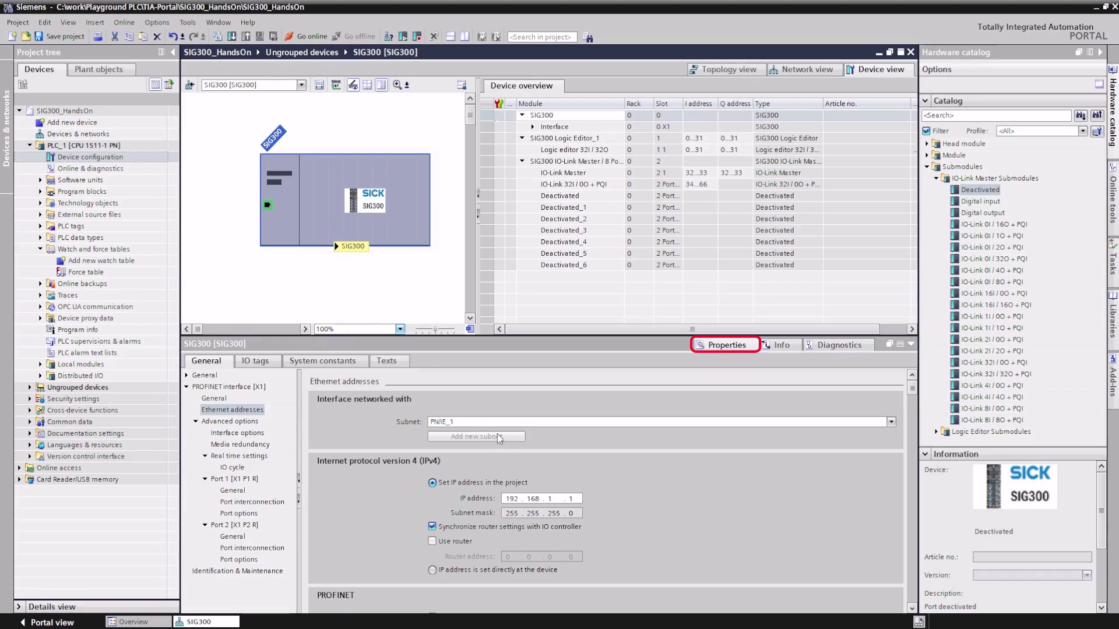
double_click(570, 500)
text(42)
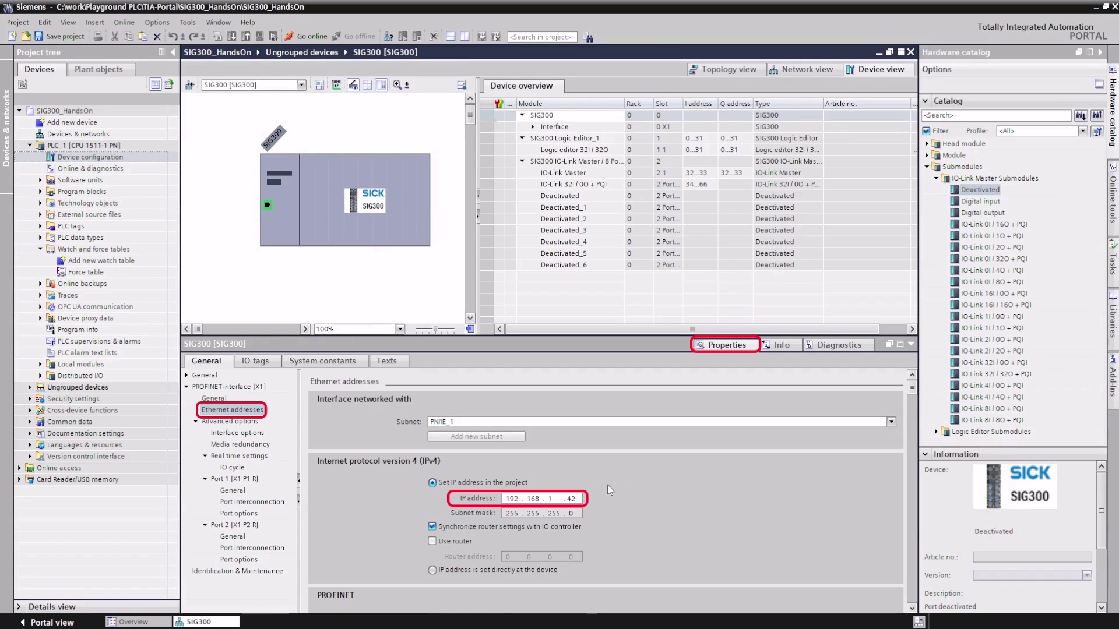
scroll(634, 470, down, 3)
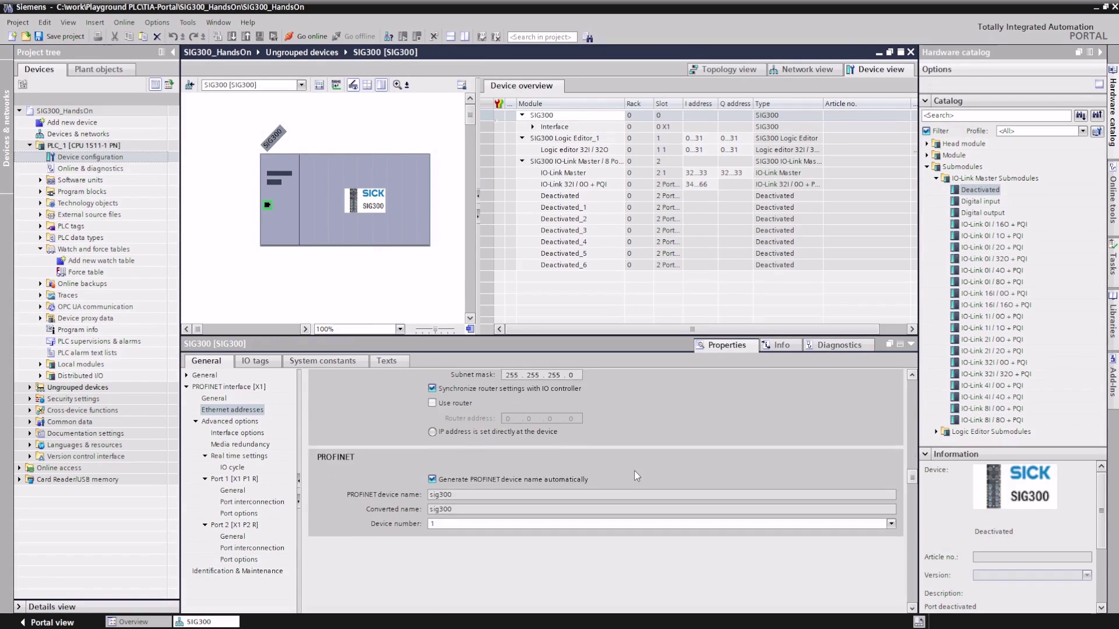
click(433, 480)
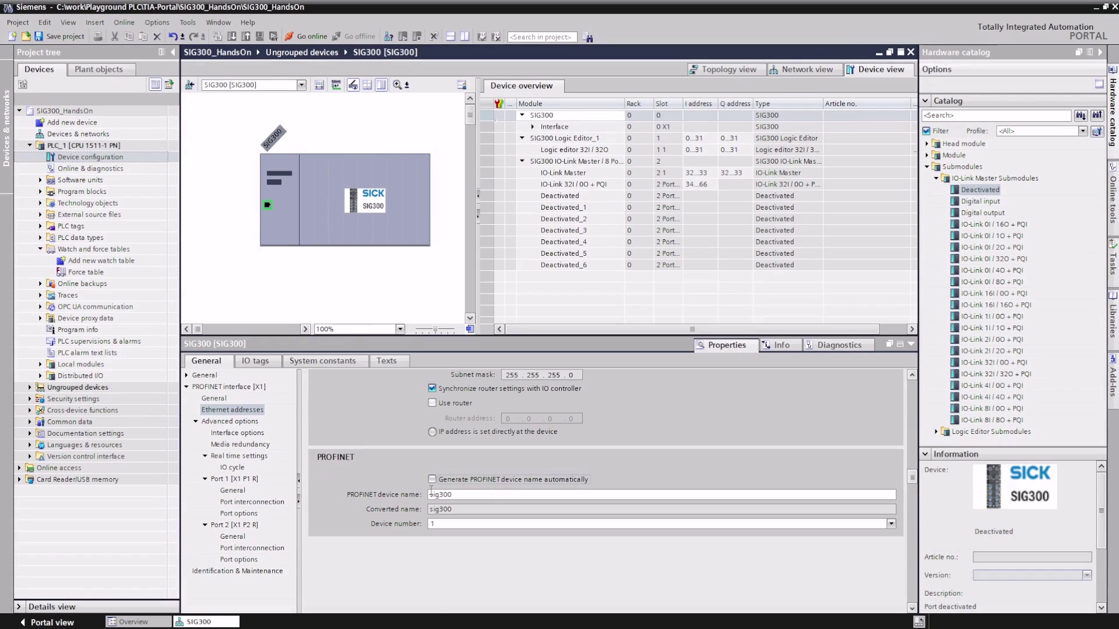
click(434, 493)
text(my)
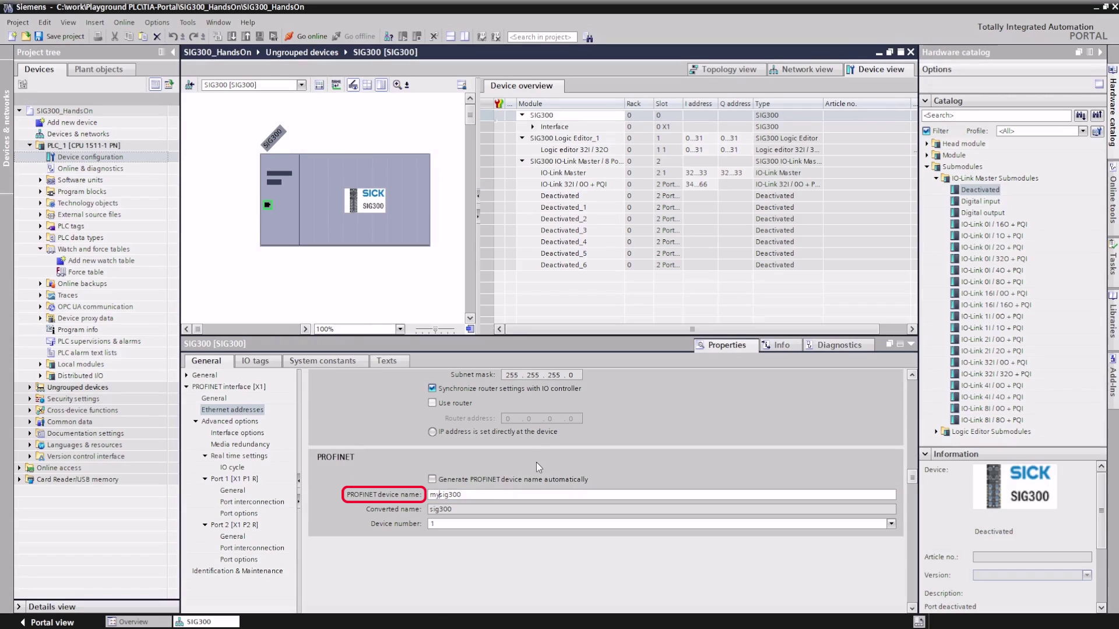
key(Return)
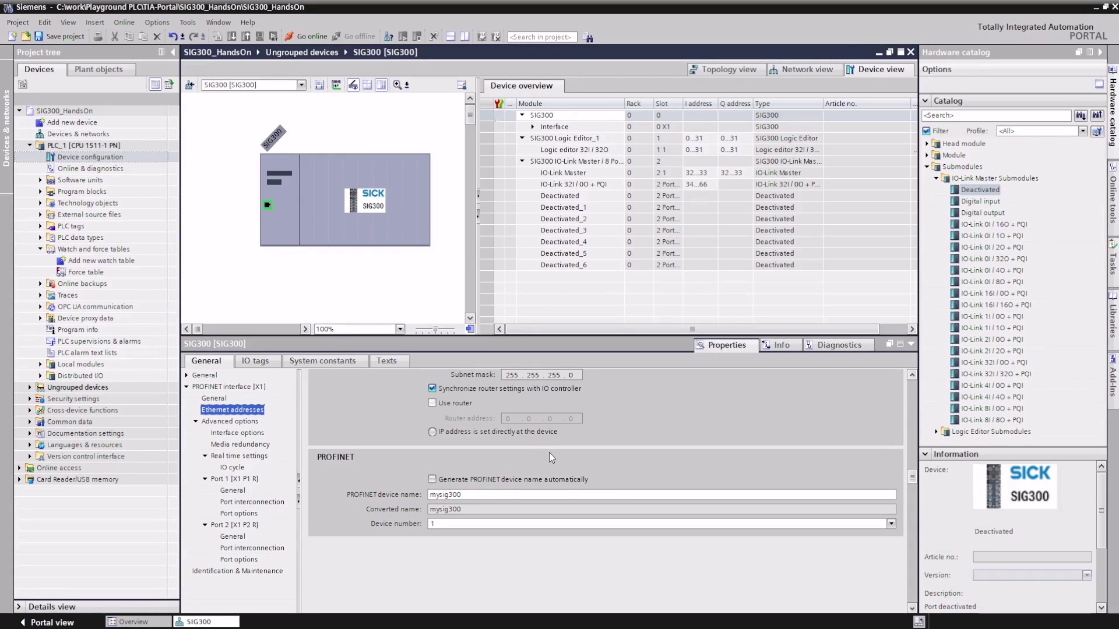
Step: Assign the name mysig300 to the SIG300 found at 192.168.1.42 and close the window
right_click(365, 213)
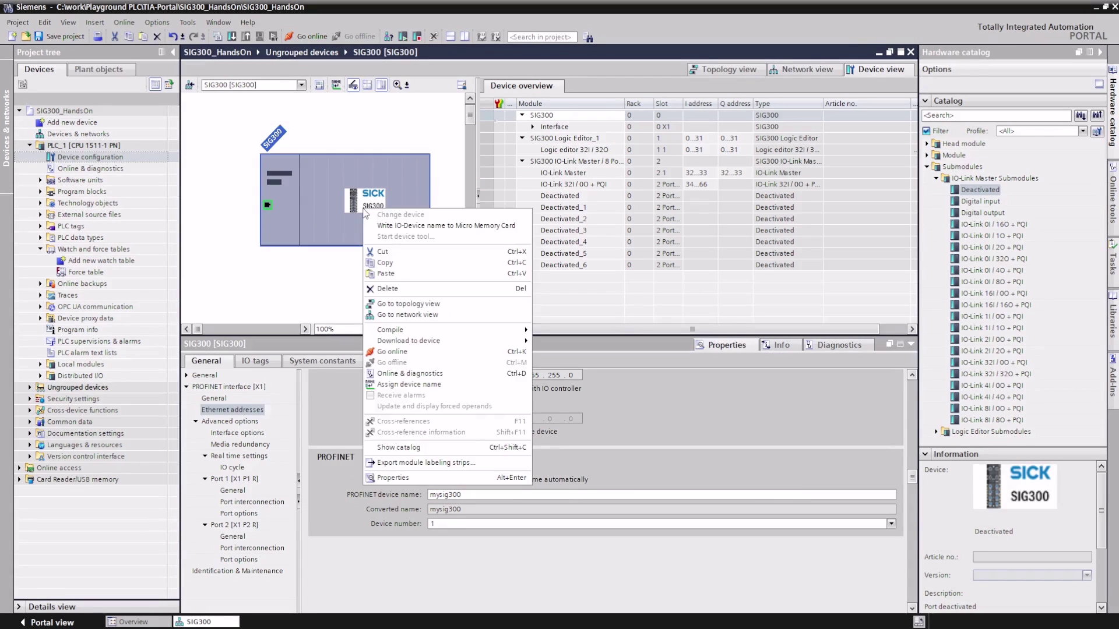
click(424, 385)
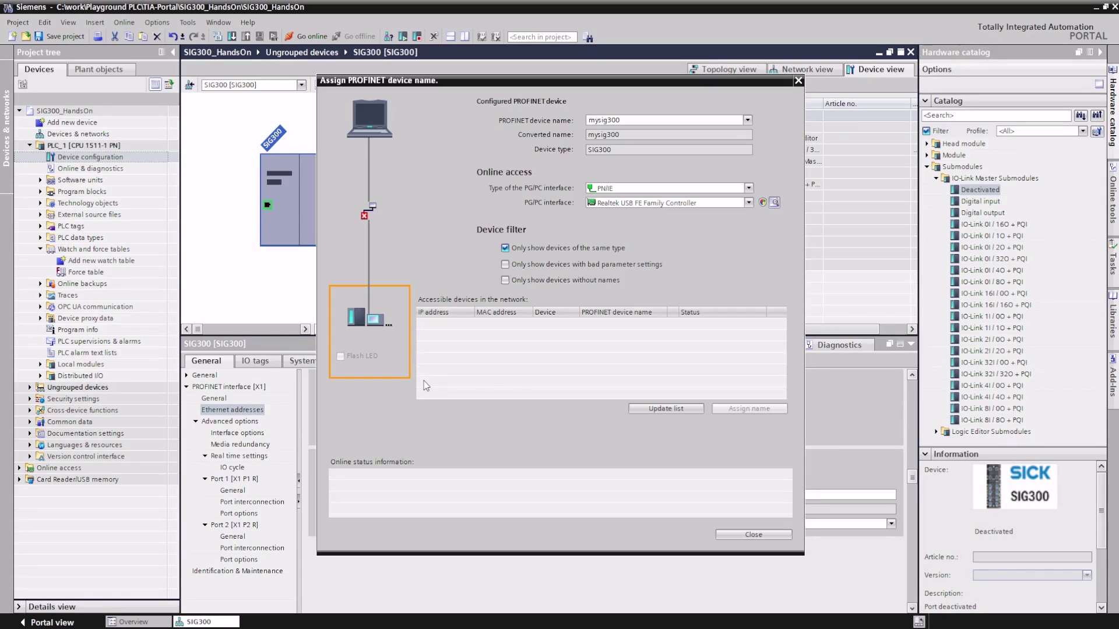
click(663, 409)
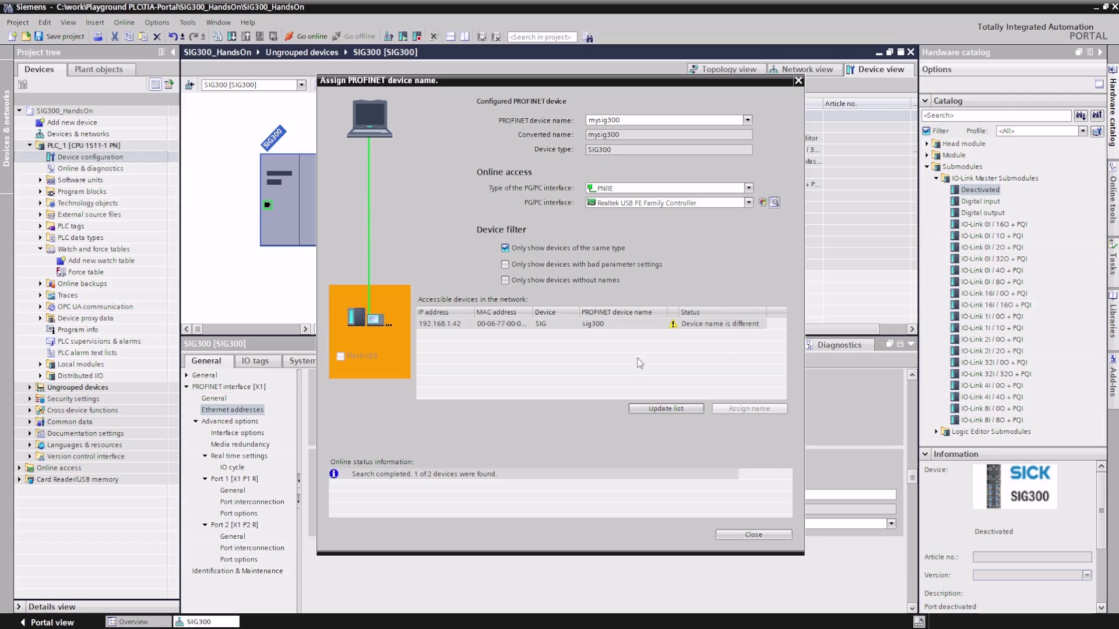
click(639, 324)
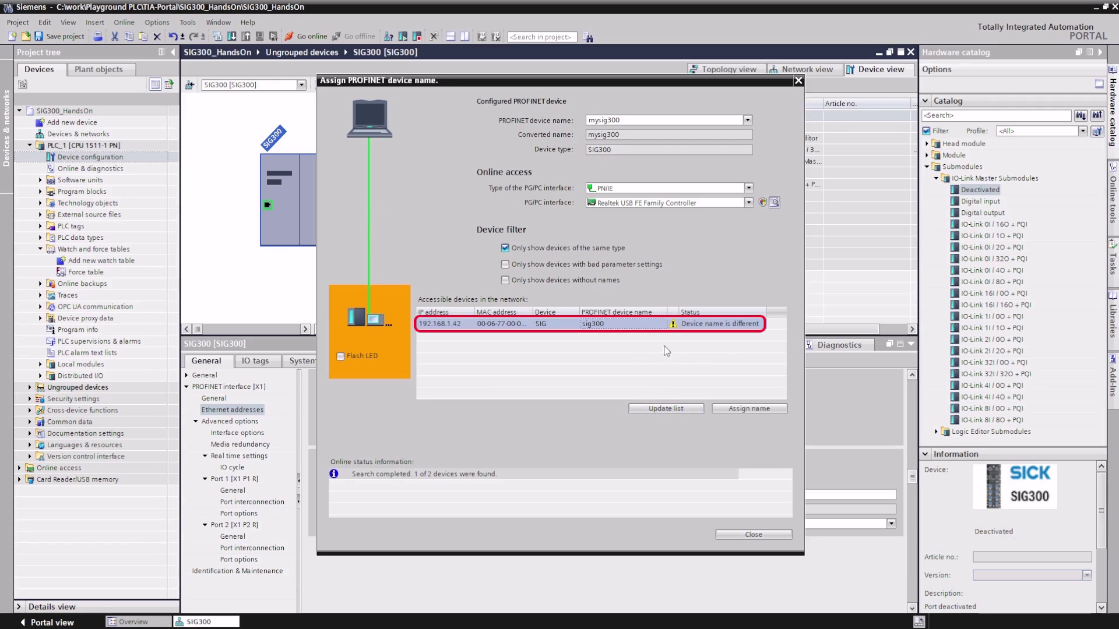
click(732, 409)
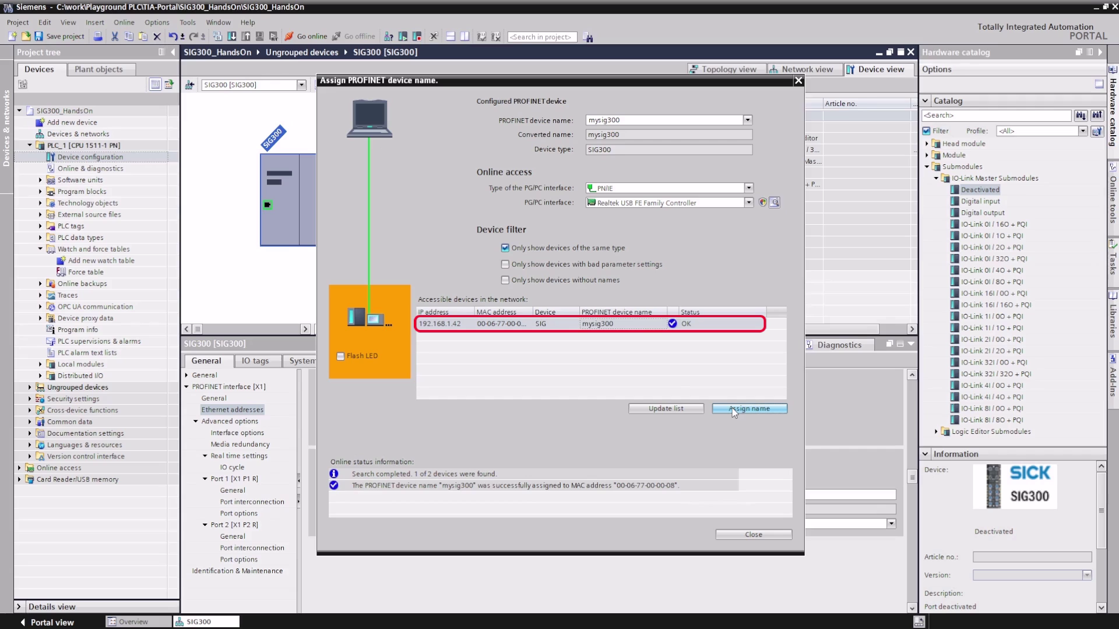
click(757, 535)
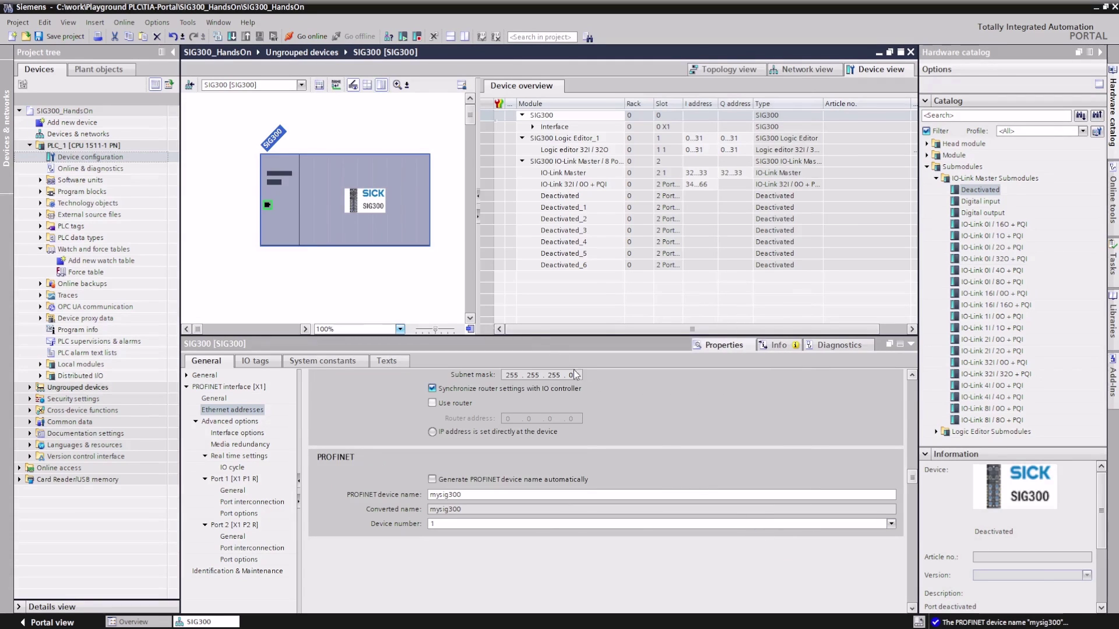
Step: Download the configuration to PLC_1 and start the modules once loading finishes
click(235, 39)
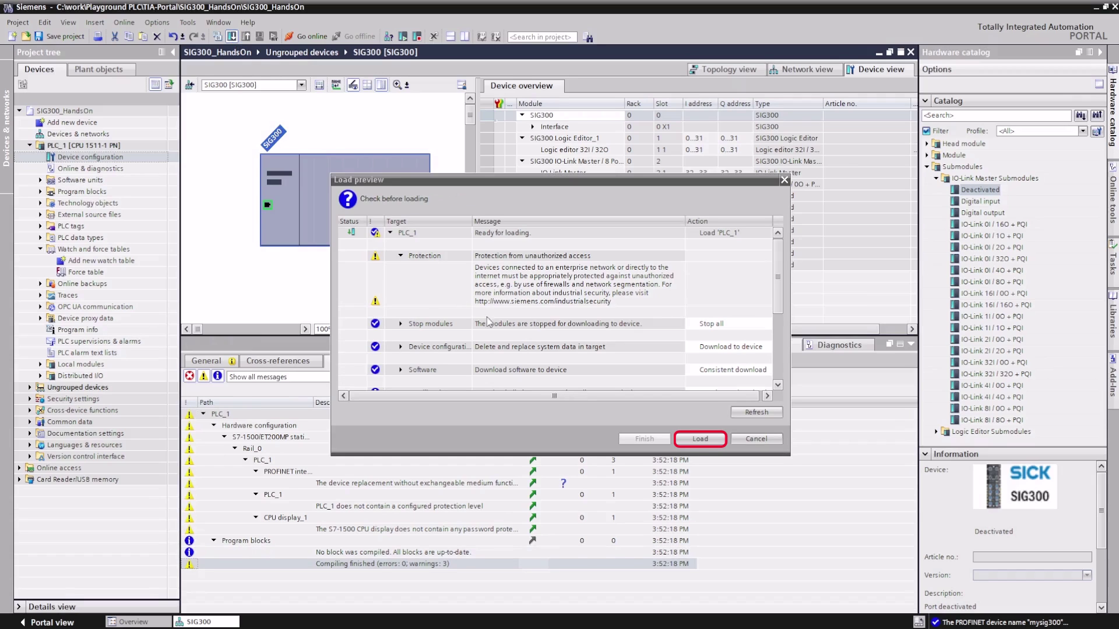
click(697, 446)
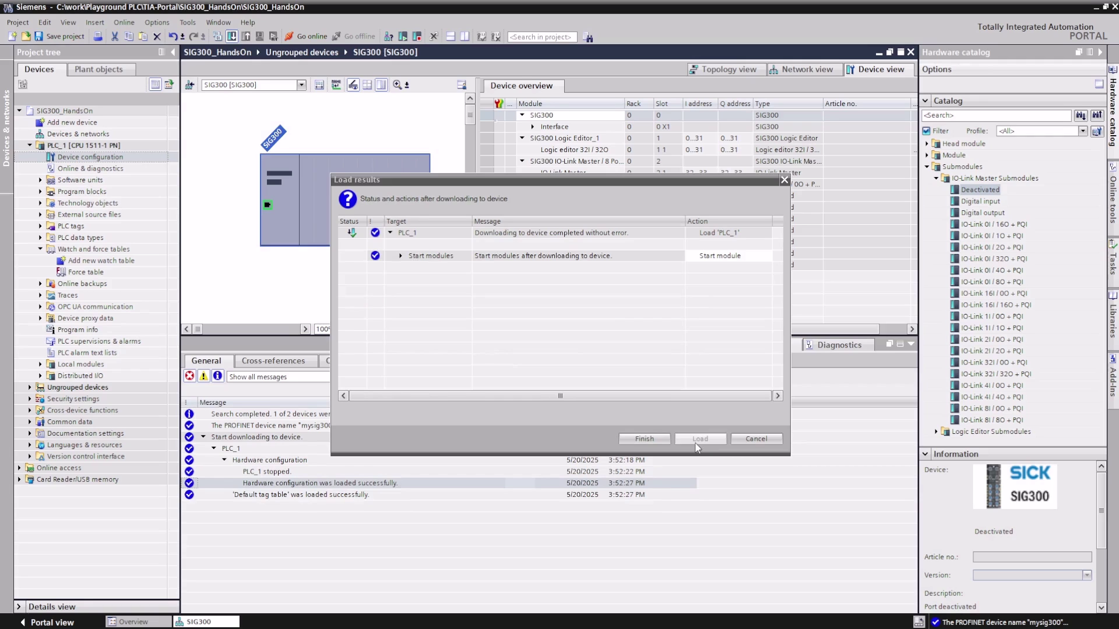
click(655, 441)
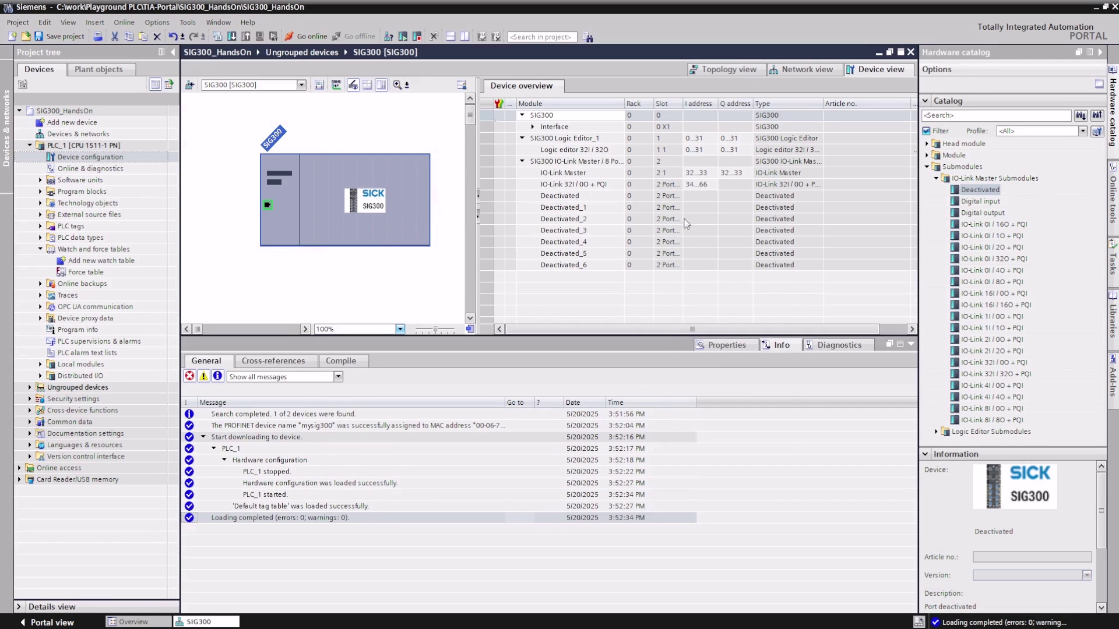
Step: Create Watch table_1 with the comment line '// Process data raw' in row 1
click(691, 187)
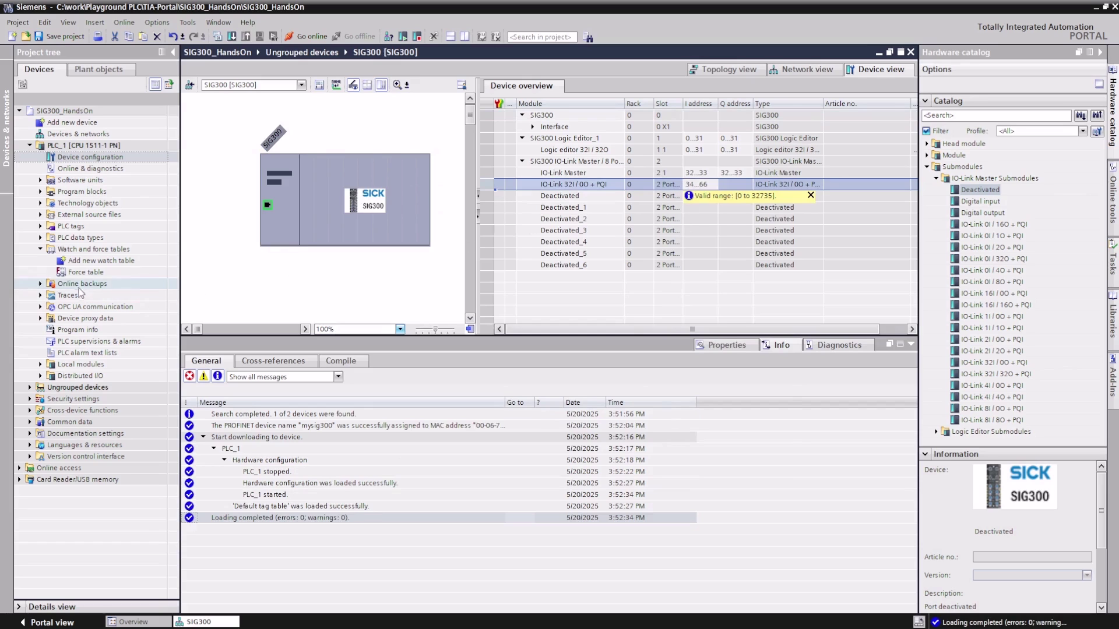
double_click(74, 260)
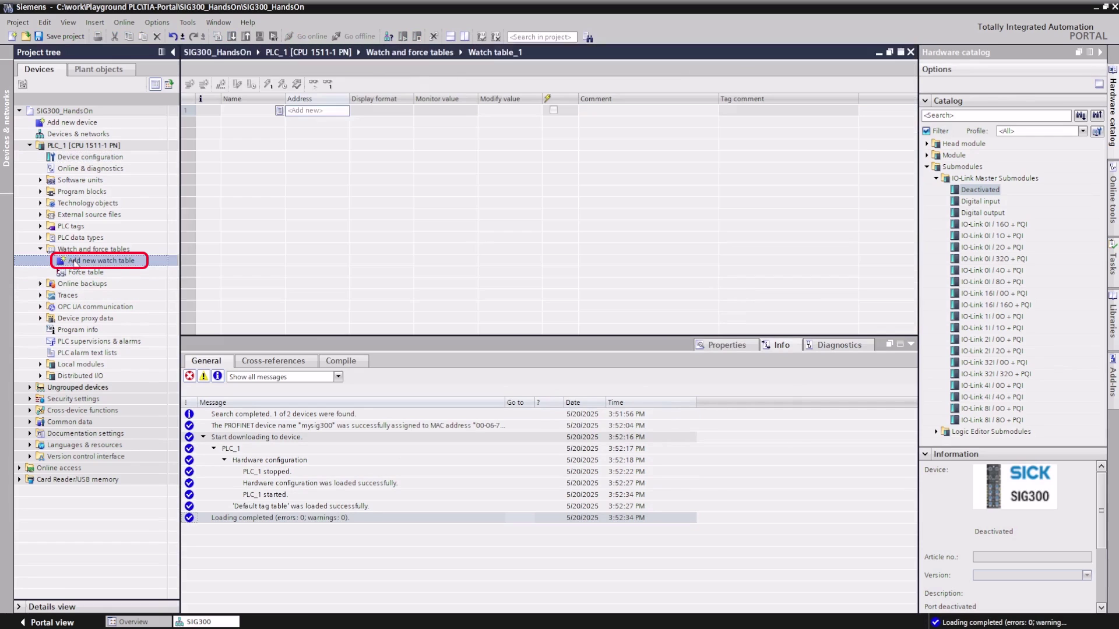
click(265, 115)
text(//)
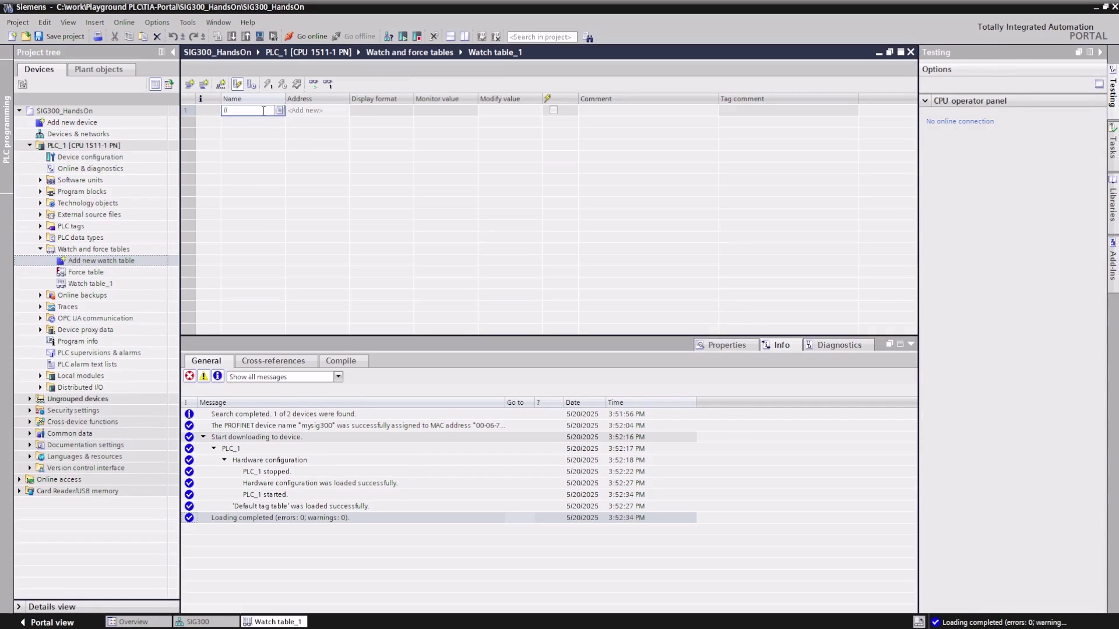
text( Process)
text( data raw)
key(Return)
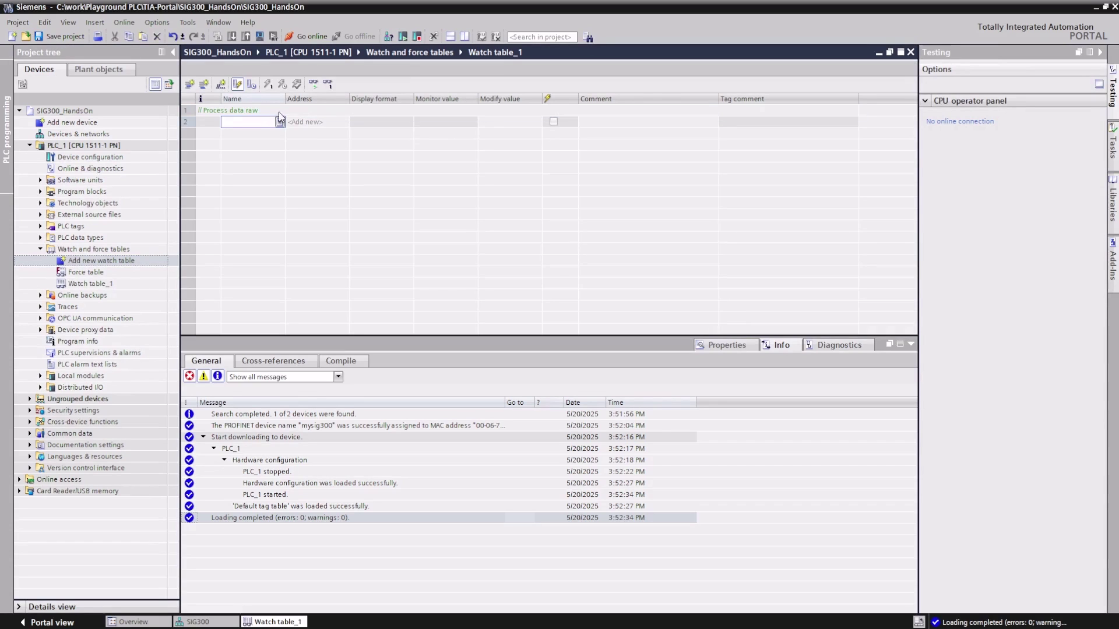
Step: Enter %IB34 in row 2 and fill the rows below with consecutive input bytes
click(299, 120)
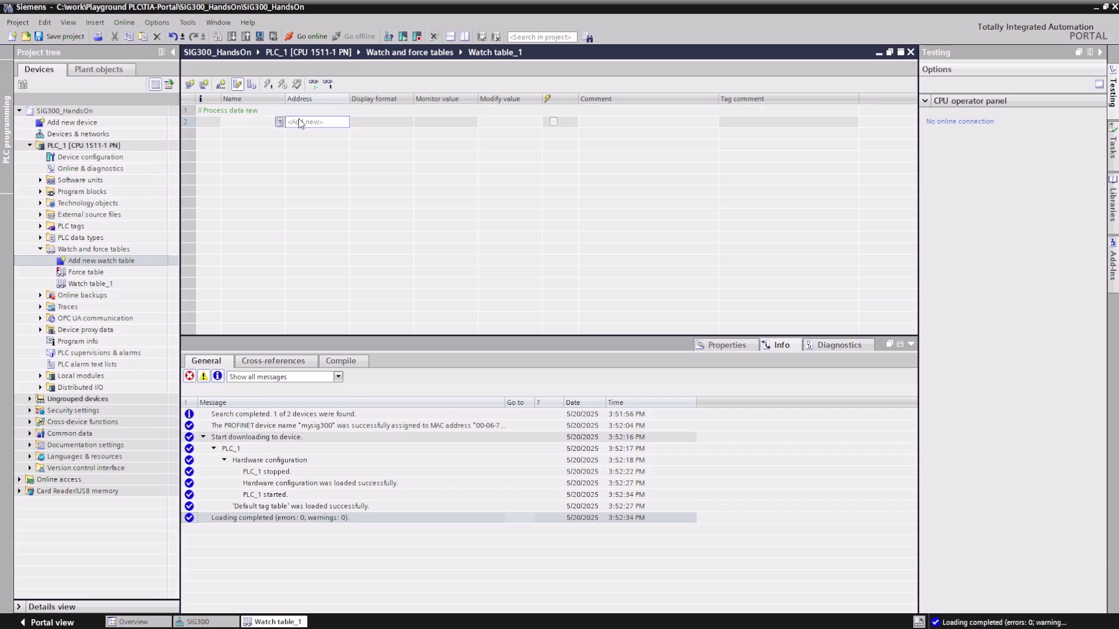
text(ib34)
key(Return)
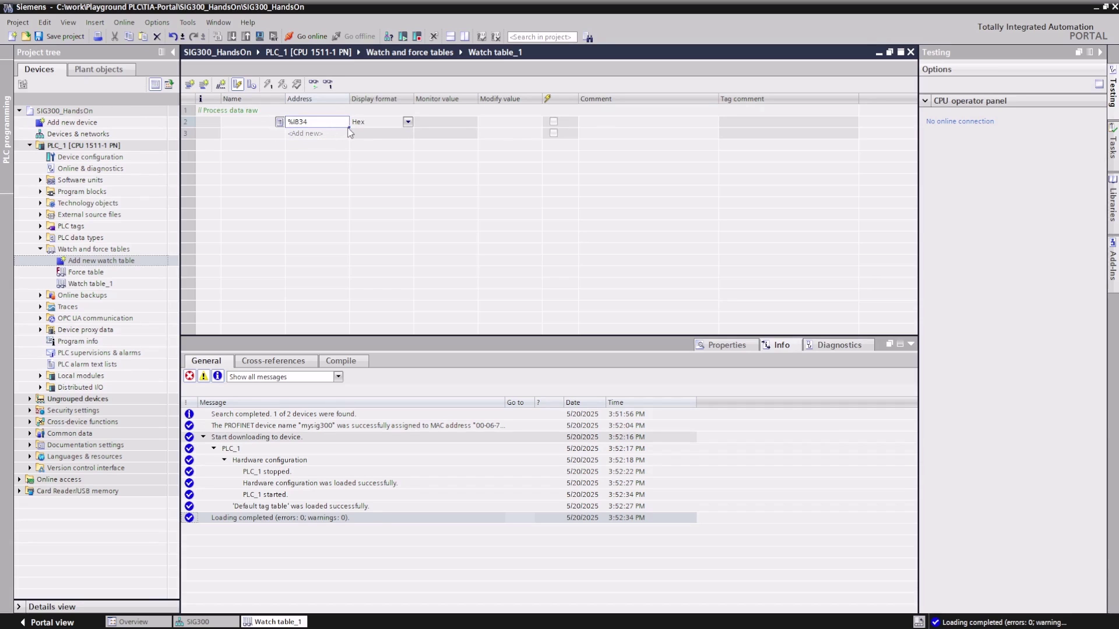
drag(348, 127, 325, 309)
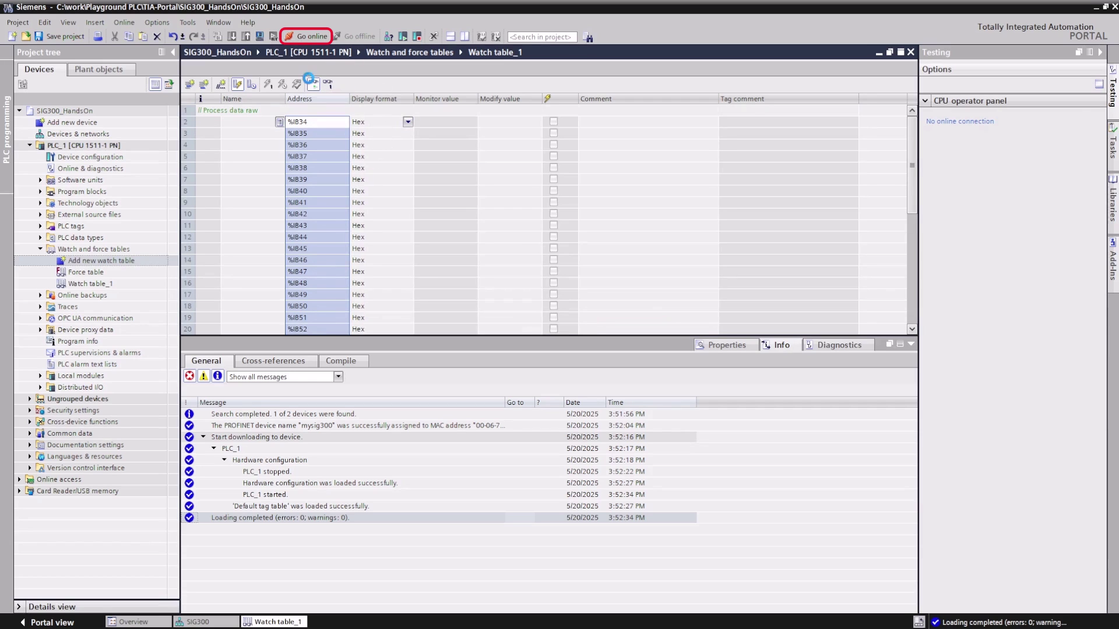
Step: Go online with PLC_1 at 192.168.1.70 to see live hex values such as 16#42 for %IB34
click(311, 84)
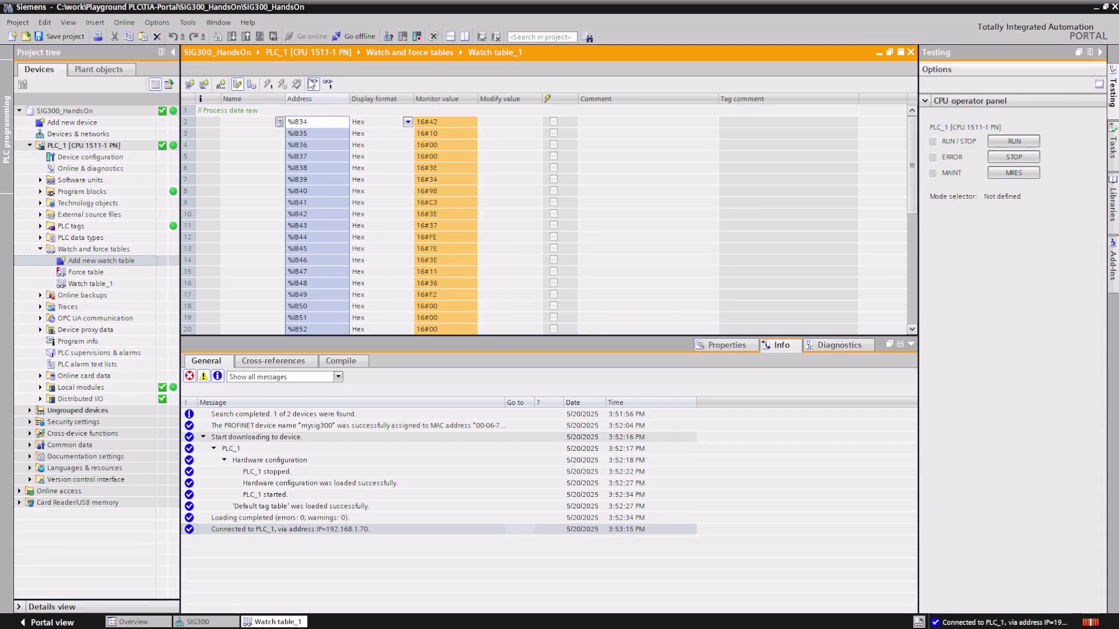